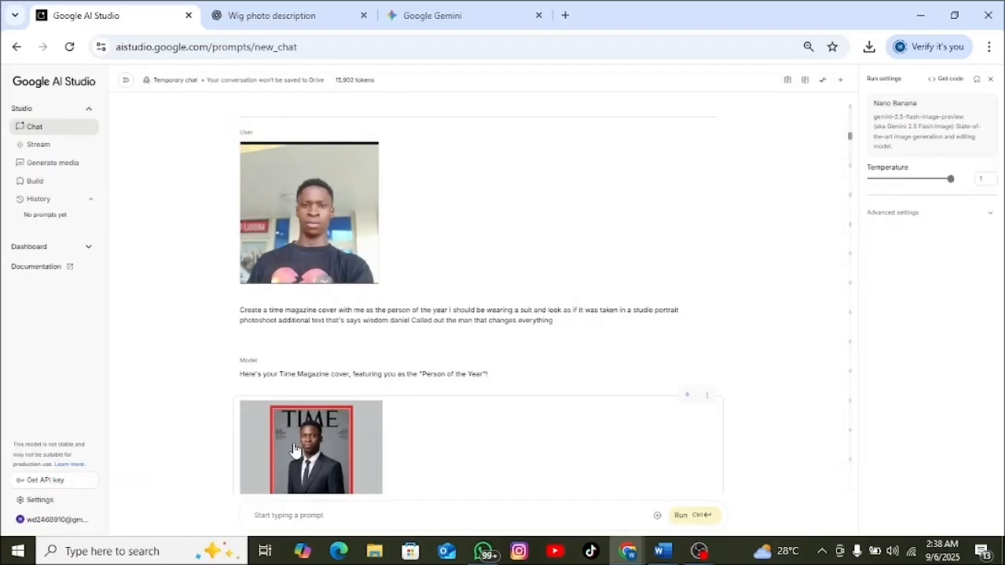
View the generated TIME magazine cover at full size from its headline down to the caption, and close the preview.
{"action": "left_click", "coordinate": [295, 449]}
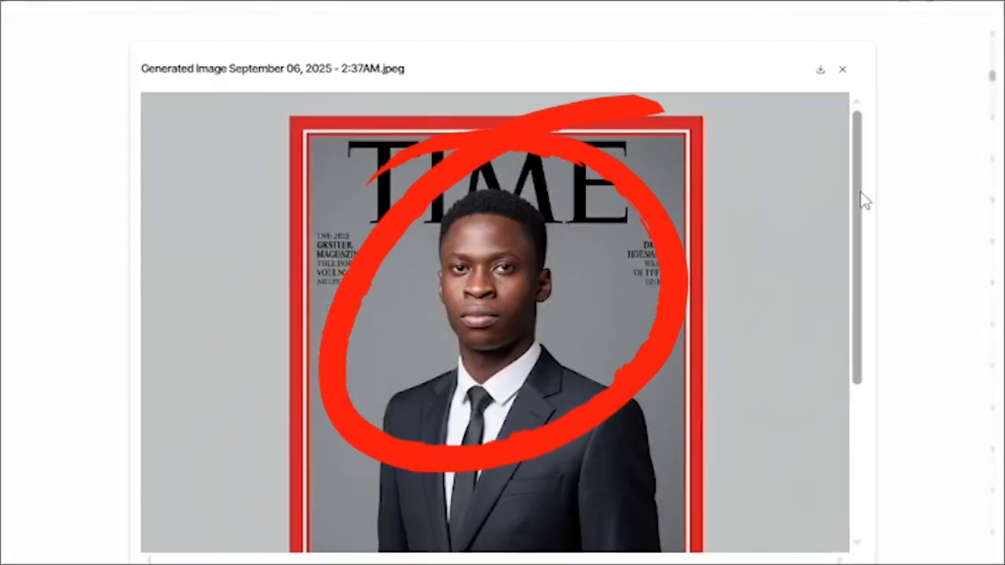
{"action": "scroll", "coordinate": [864, 206], "scroll_direction": "down", "scroll_amount": 2}
{"action": "scroll", "coordinate": [875, 289], "scroll_direction": "down", "scroll_amount": 3}
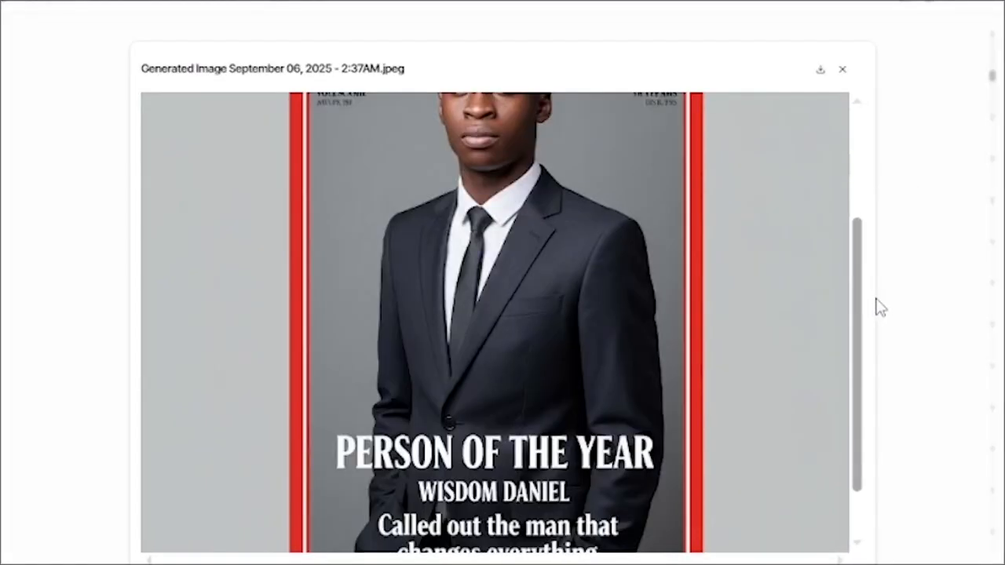
{"action": "scroll", "coordinate": [856, 235], "scroll_direction": "up", "scroll_amount": 5}
{"action": "left_click", "coordinate": [843, 70]}
Review the performing male poster result and inspect the generated wig portrait in an enlarged preview.
{"action": "scroll", "coordinate": [758, 259], "scroll_direction": "down", "scroll_amount": 1}
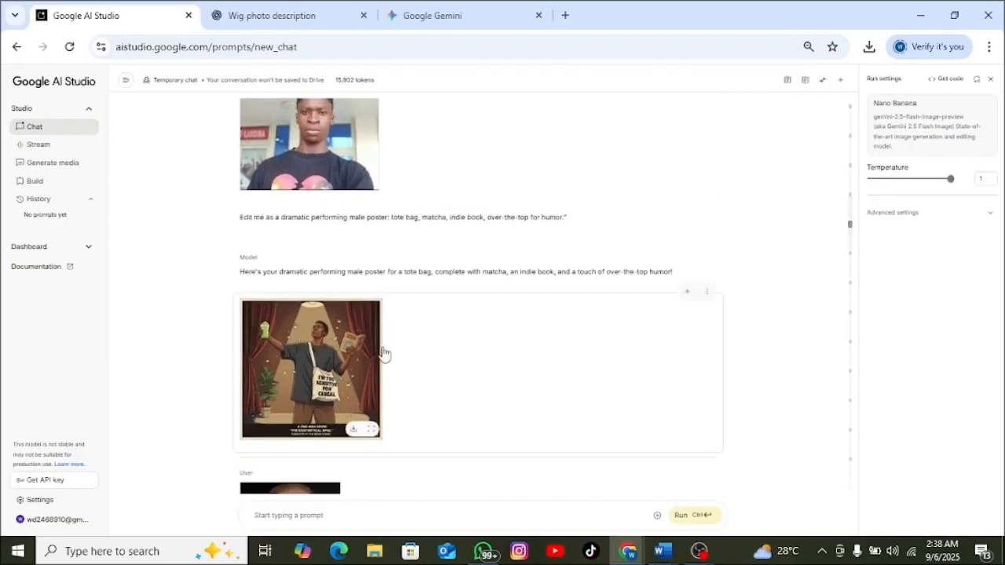
{"action": "scroll", "coordinate": [620, 295], "scroll_direction": "down", "scroll_amount": 2}
{"action": "scroll", "coordinate": [621, 295], "scroll_direction": "down", "scroll_amount": 3}
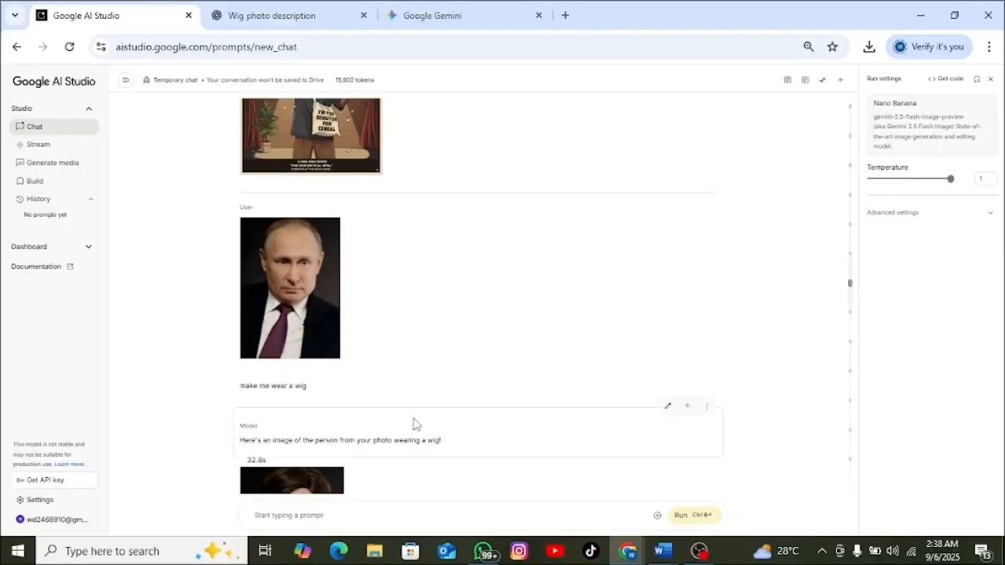
{"action": "scroll", "coordinate": [413, 422], "scroll_direction": "down", "scroll_amount": 2}
{"action": "scroll", "coordinate": [416, 424], "scroll_direction": "down", "scroll_amount": 1}
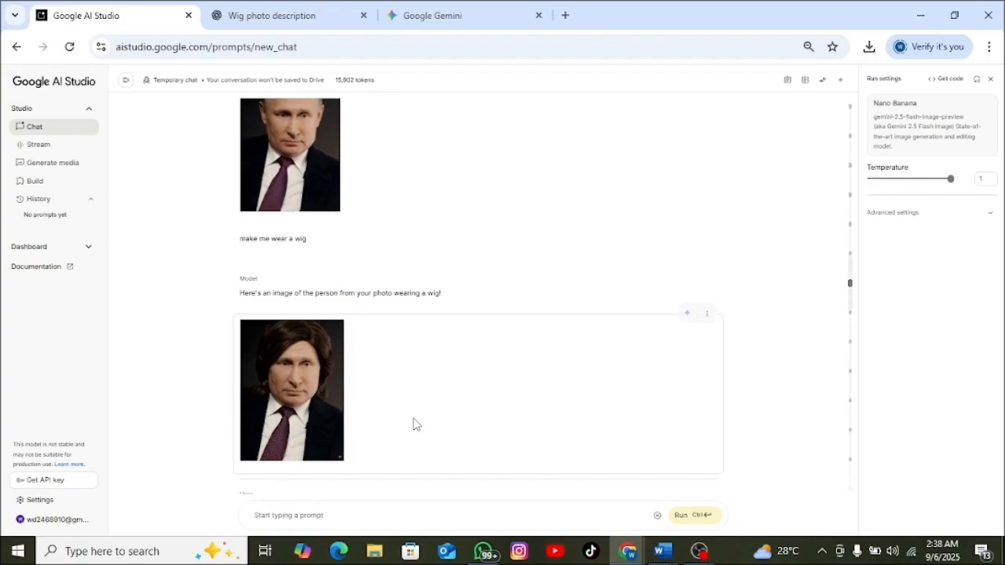
{"action": "left_click", "coordinate": [322, 409]}
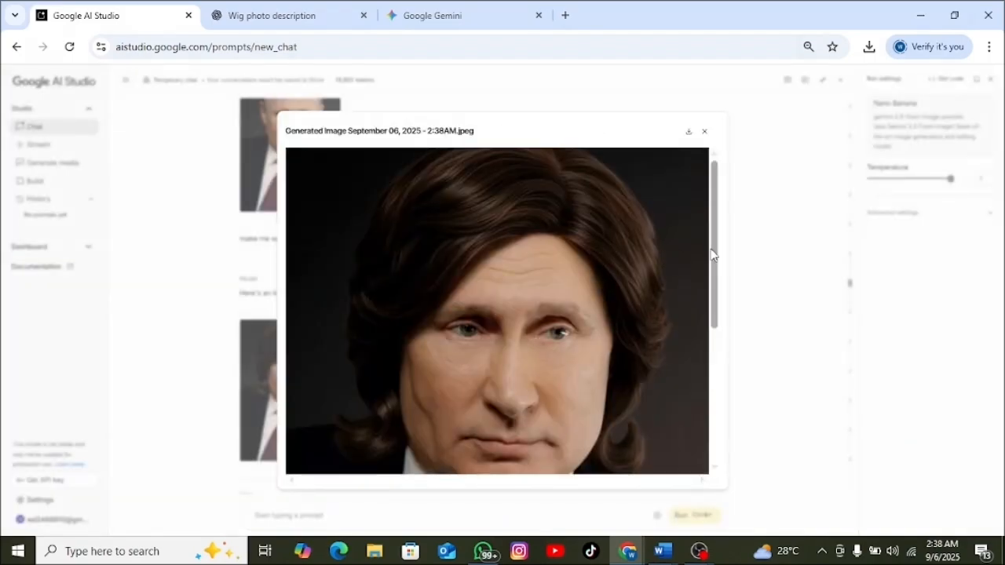
{"action": "left_click_drag", "start_coordinate": [713, 254], "coordinate": [709, 230]}
{"action": "left_click", "coordinate": [705, 131]}
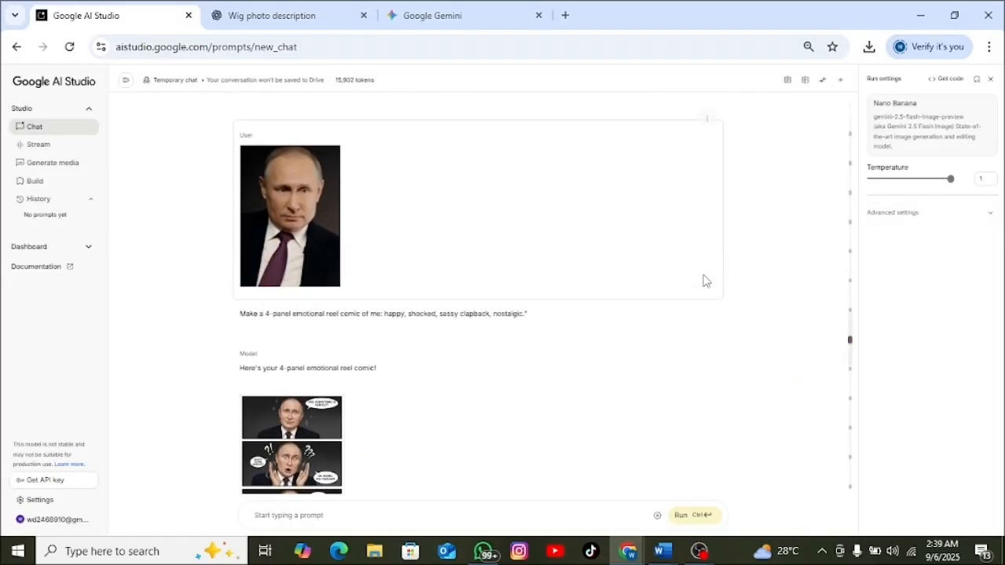
Enlarge the generated emotional reel comic, look through all its panels and close the preview.
{"action": "scroll", "coordinate": [705, 280], "scroll_direction": "down", "scroll_amount": 1}
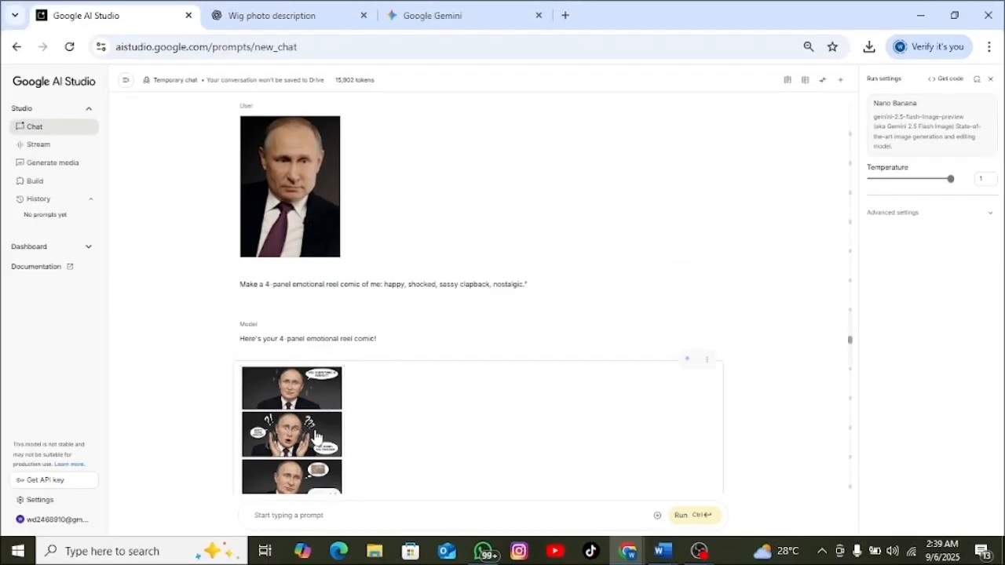
{"action": "left_click", "coordinate": [317, 436]}
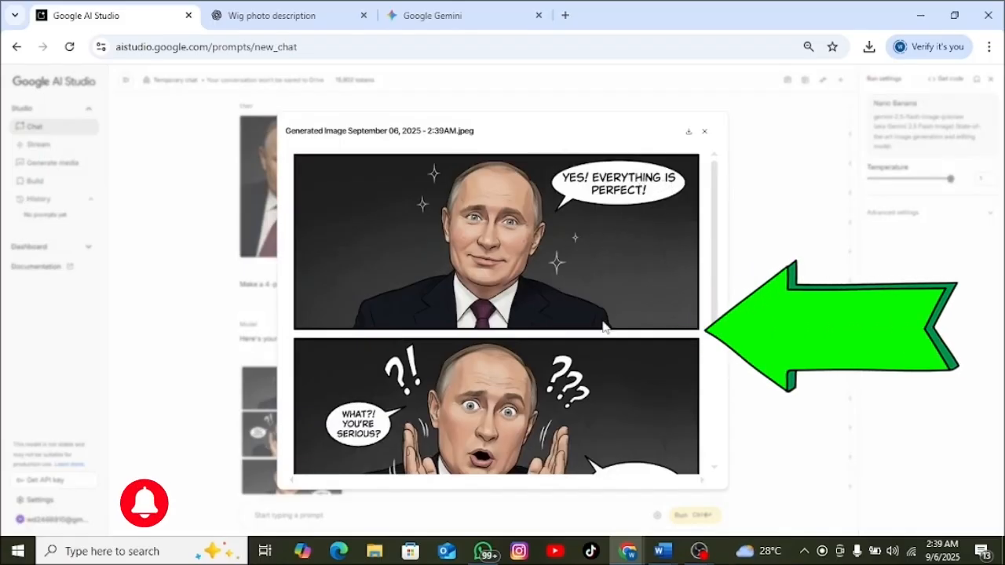
{"action": "left_click_drag", "start_coordinate": [715, 254], "coordinate": [718, 293]}
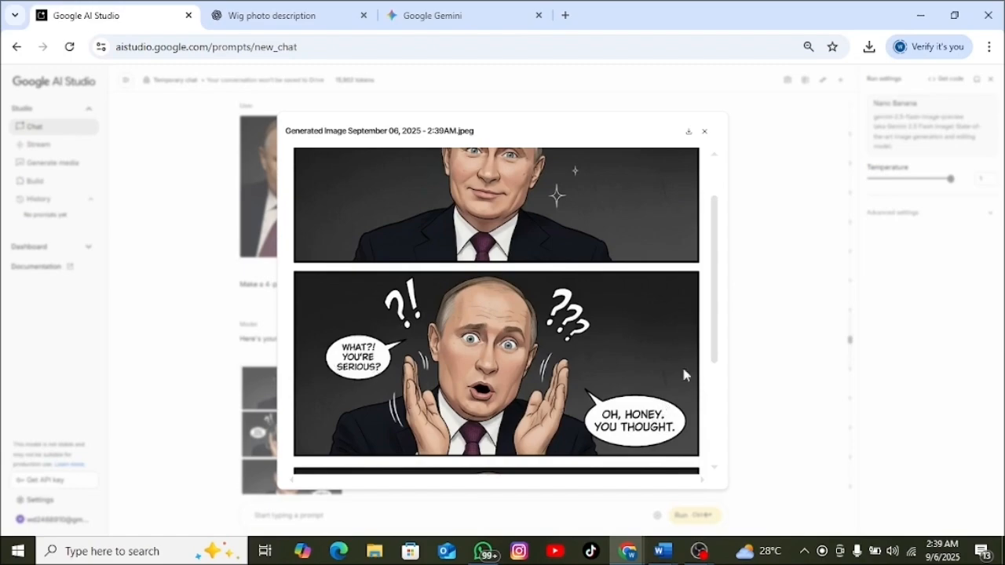
{"action": "left_click_drag", "start_coordinate": [713, 305], "coordinate": [709, 428]}
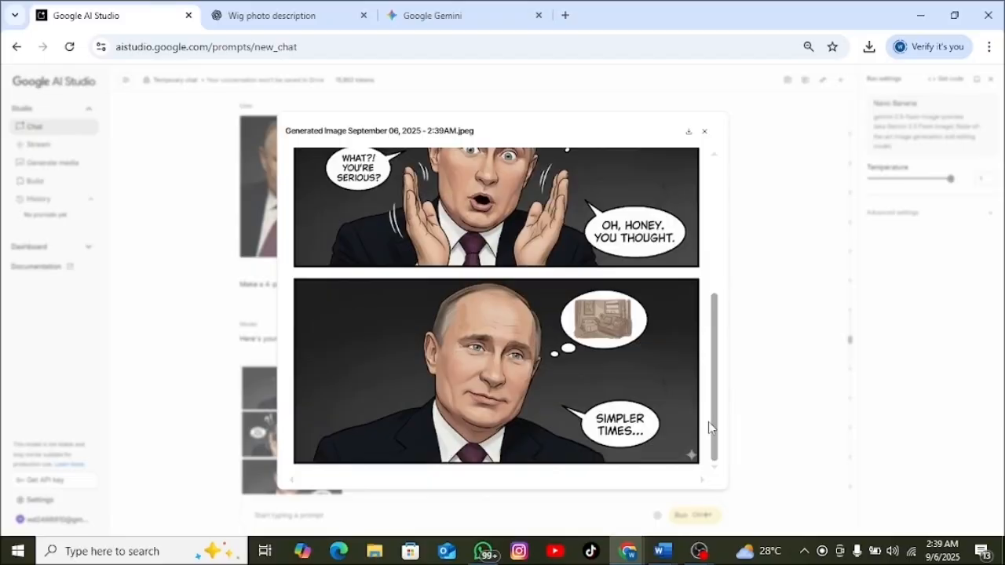
{"action": "left_click", "coordinate": [705, 139]}
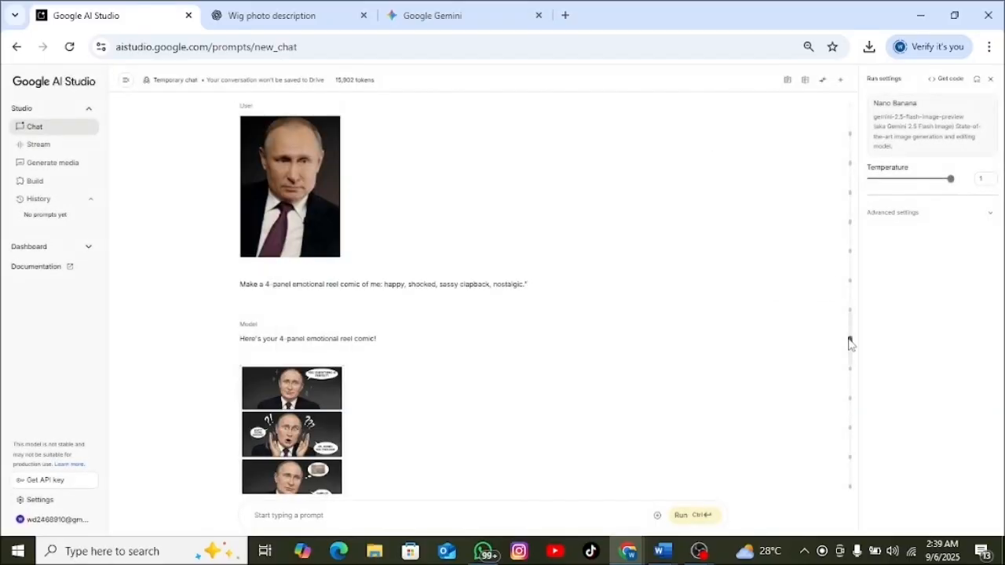
Enlarge the black-and-white "6-7 Kid" meme image, examine it down to its lower part and close the preview.
{"action": "scroll", "coordinate": [848, 354], "scroll_direction": "down", "scroll_amount": 2}
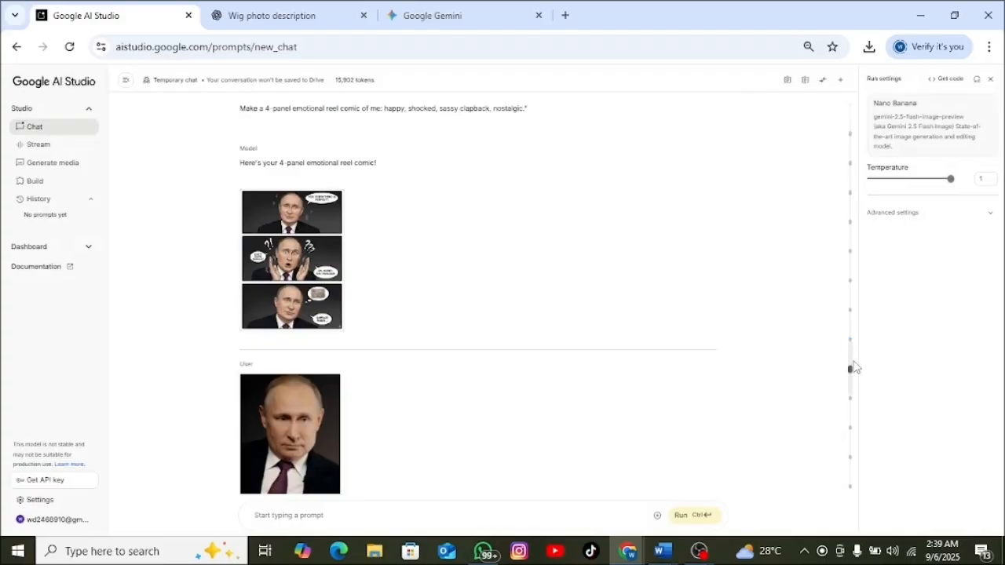
{"action": "left_click_drag", "start_coordinate": [850, 370], "coordinate": [844, 395]}
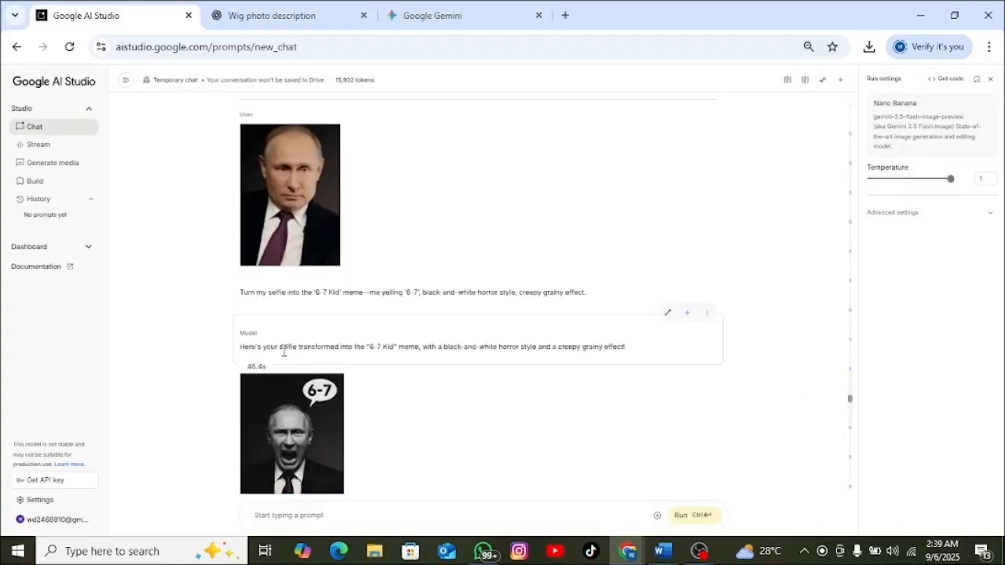
{"action": "left_click", "coordinate": [322, 452]}
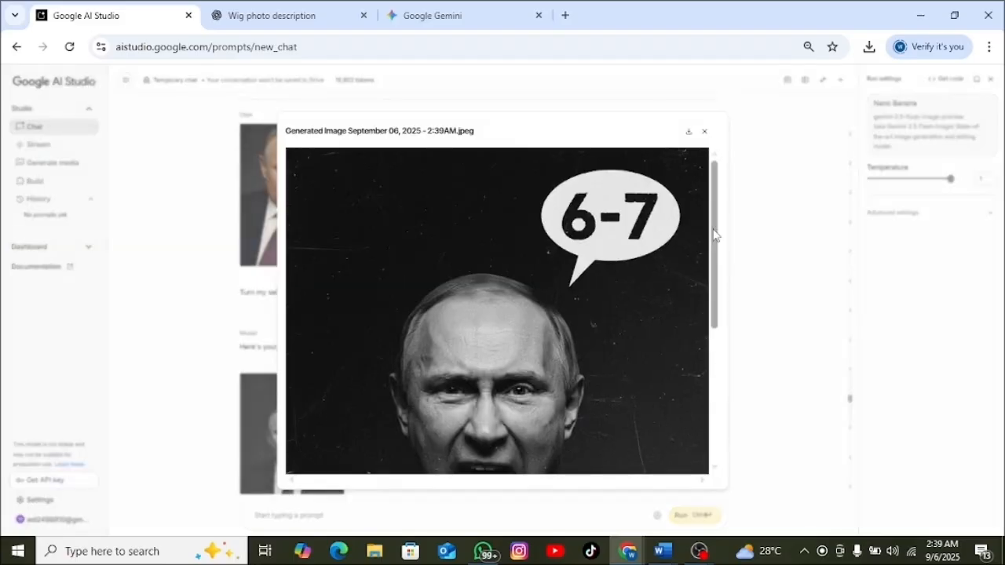
{"action": "scroll", "coordinate": [714, 242], "scroll_direction": "down", "scroll_amount": 3}
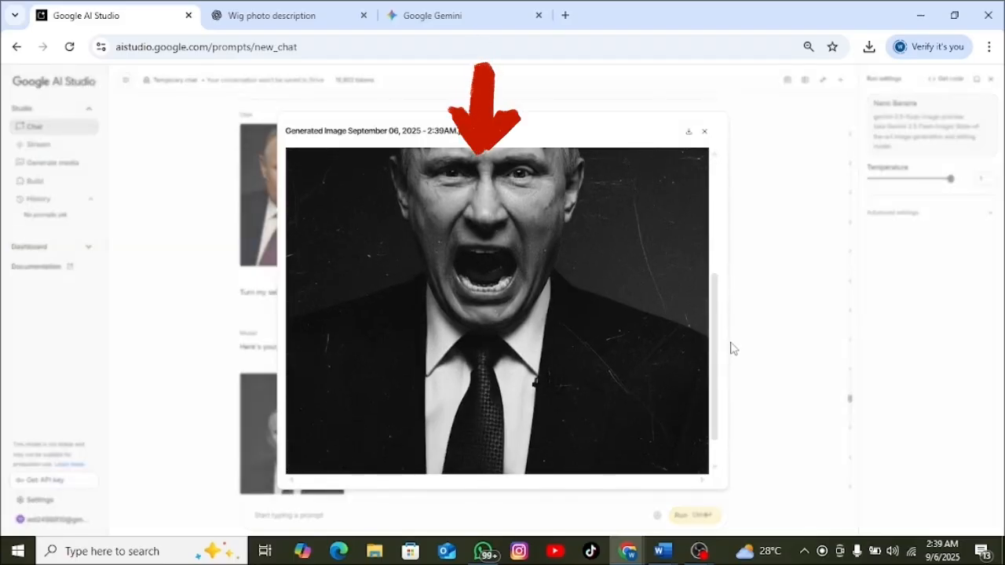
{"action": "left_click", "coordinate": [703, 132]}
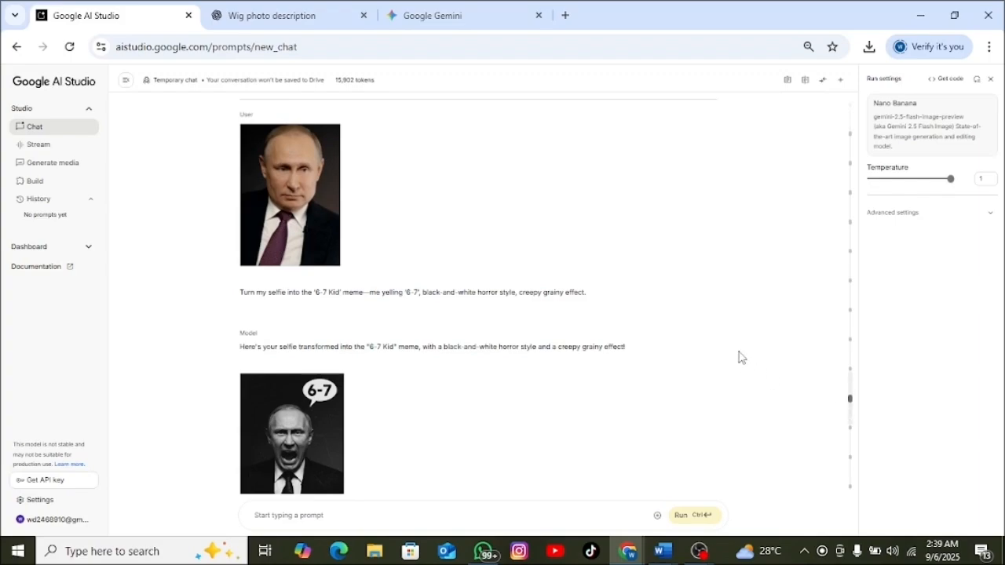
Review the prompt and image of the two friends wearing wigs, and return to the start of the chat.
{"action": "triple_click", "coordinate": [350, 359]}
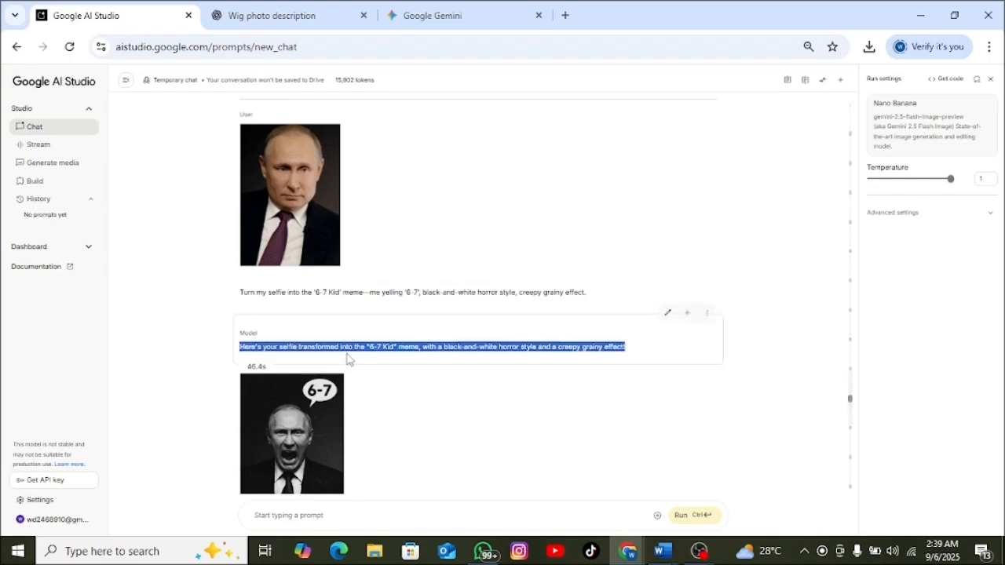
{"action": "scroll", "coordinate": [349, 359], "scroll_direction": "down", "scroll_amount": 5}
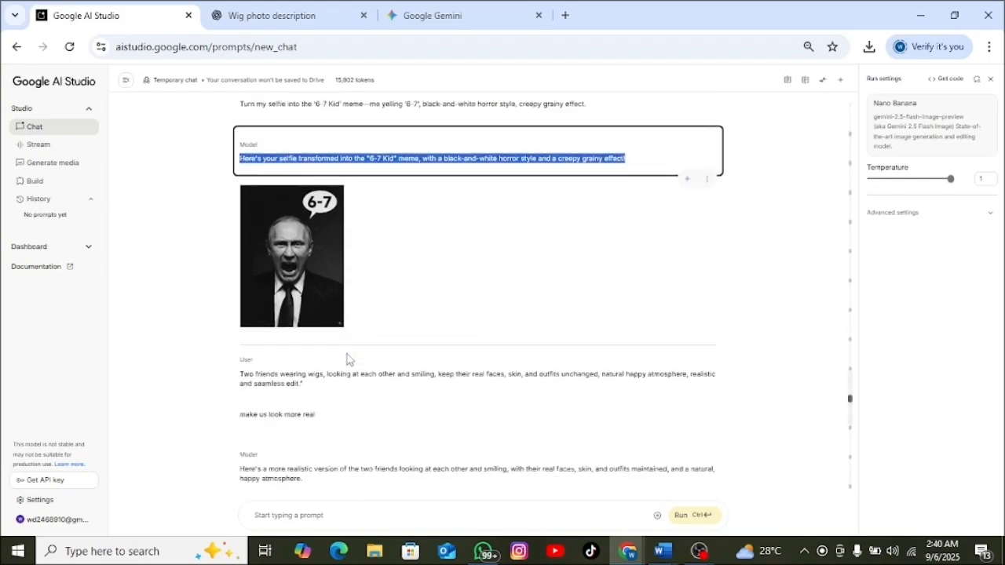
{"action": "scroll", "coordinate": [348, 359], "scroll_direction": "up", "scroll_amount": 3}
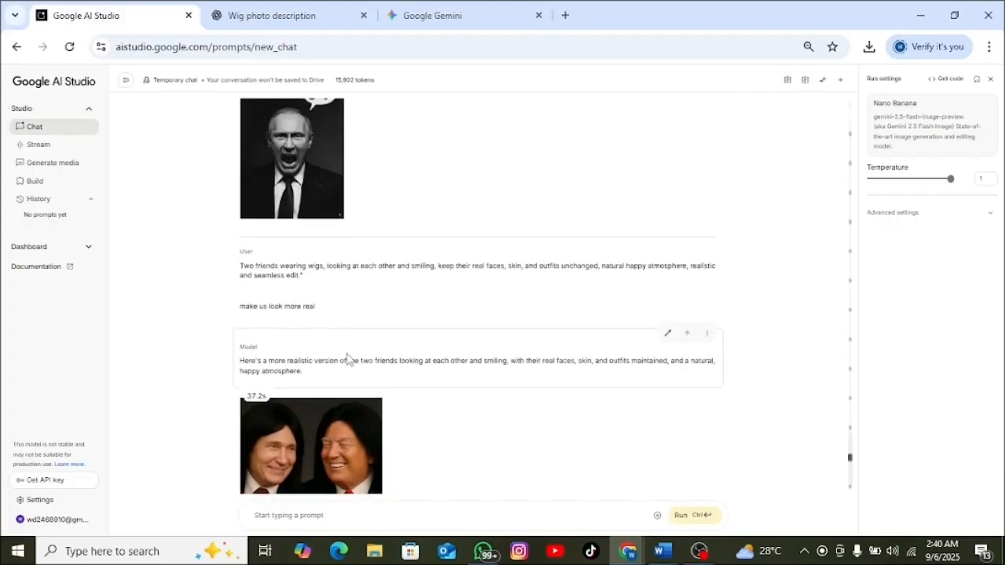
{"action": "scroll", "coordinate": [348, 353], "scroll_direction": "down", "scroll_amount": 3}
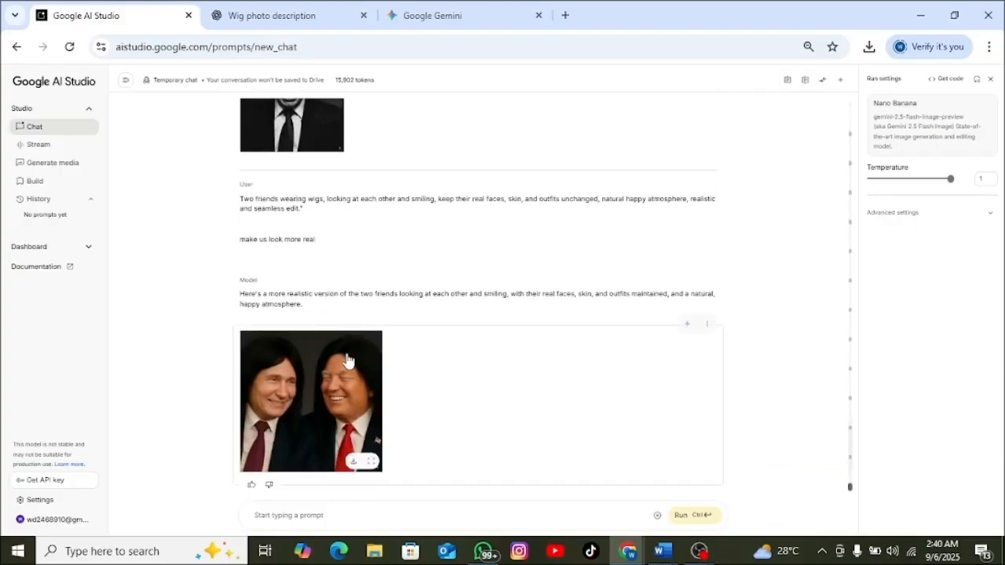
{"action": "scroll", "coordinate": [348, 353], "scroll_direction": "up", "scroll_amount": 15}
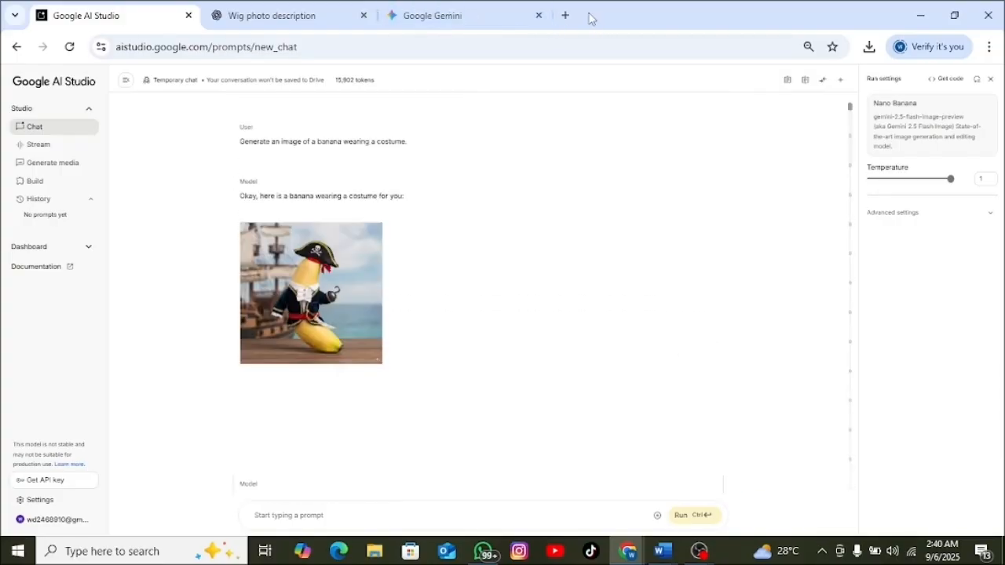
Search the web for "goggle ai studio" in a new browser tab and open the Google AI Studio site.
{"action": "triple_click", "coordinate": [568, 15]}
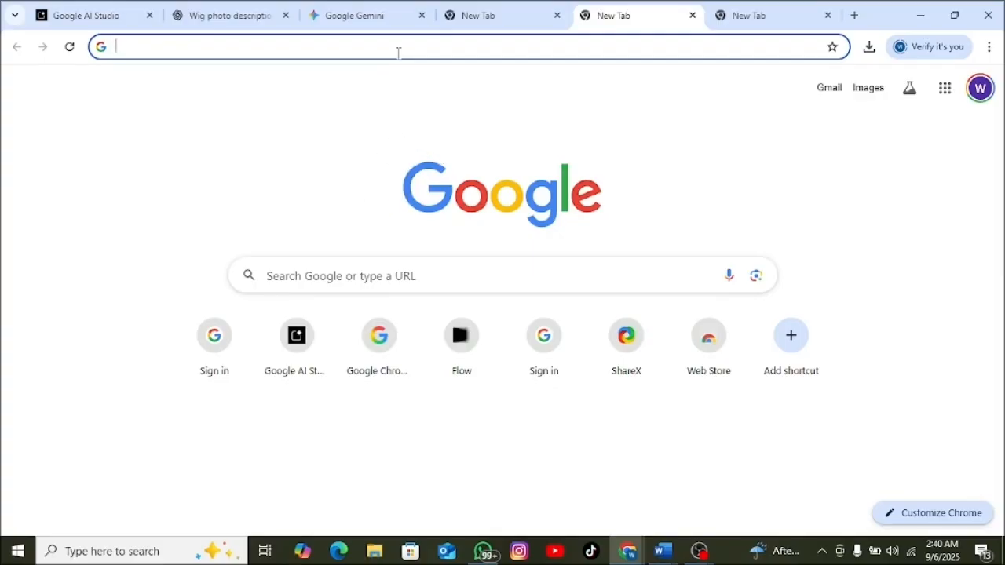
{"action": "type", "text": "gogg"}
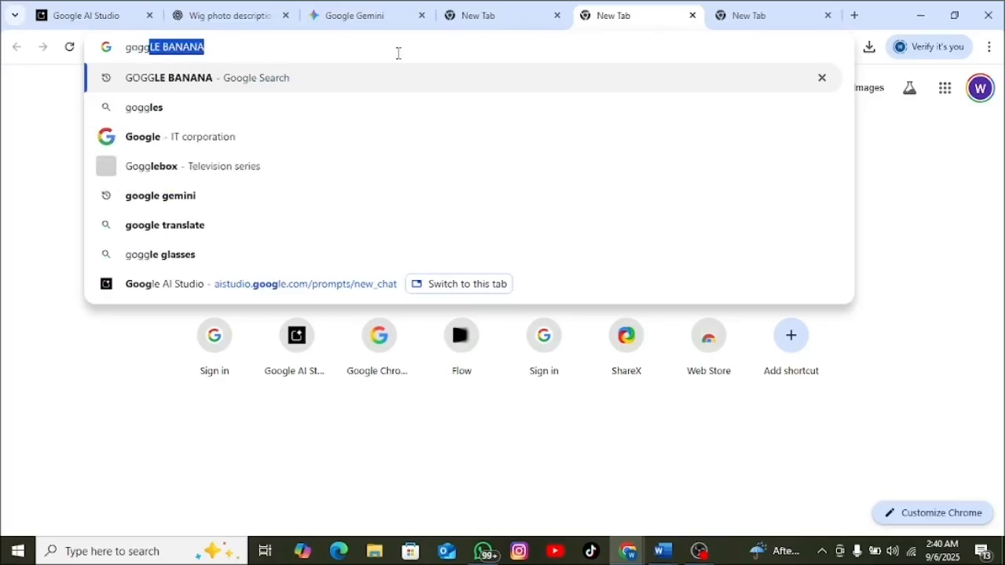
{"action": "type", "text": "le"}
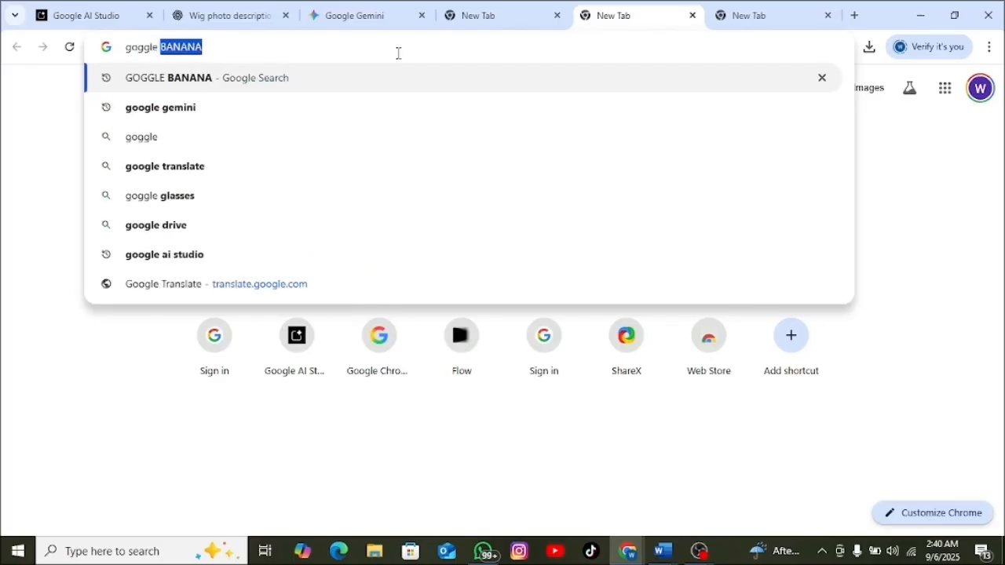
{"action": "type", "text": " ai s"}
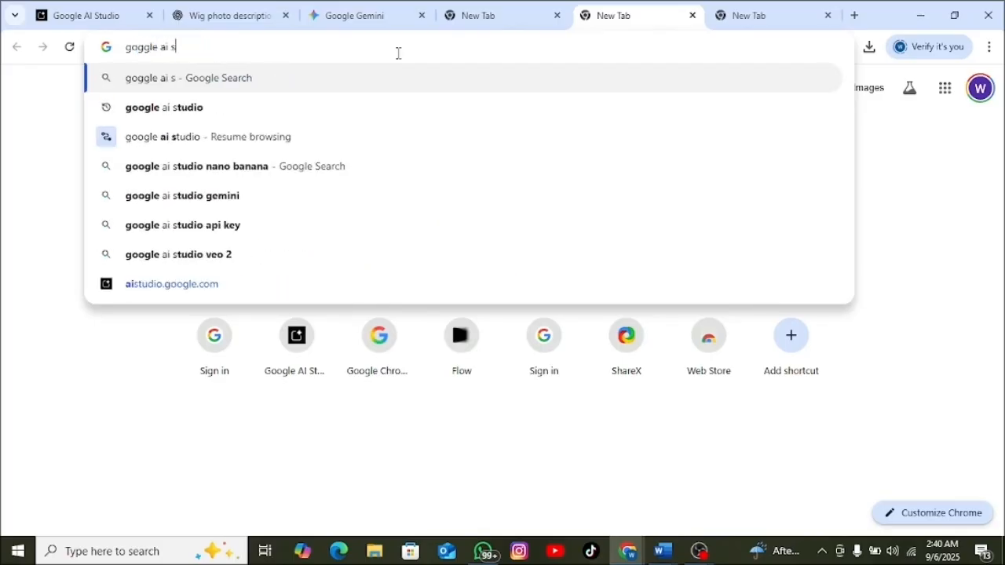
{"action": "type", "text": "tu"}
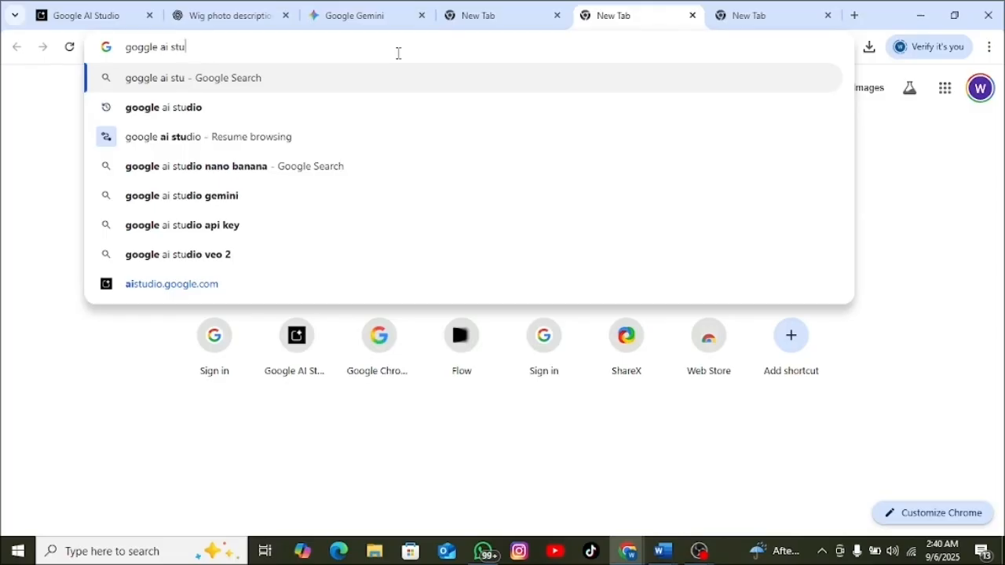
{"action": "type", "text": "dio"}
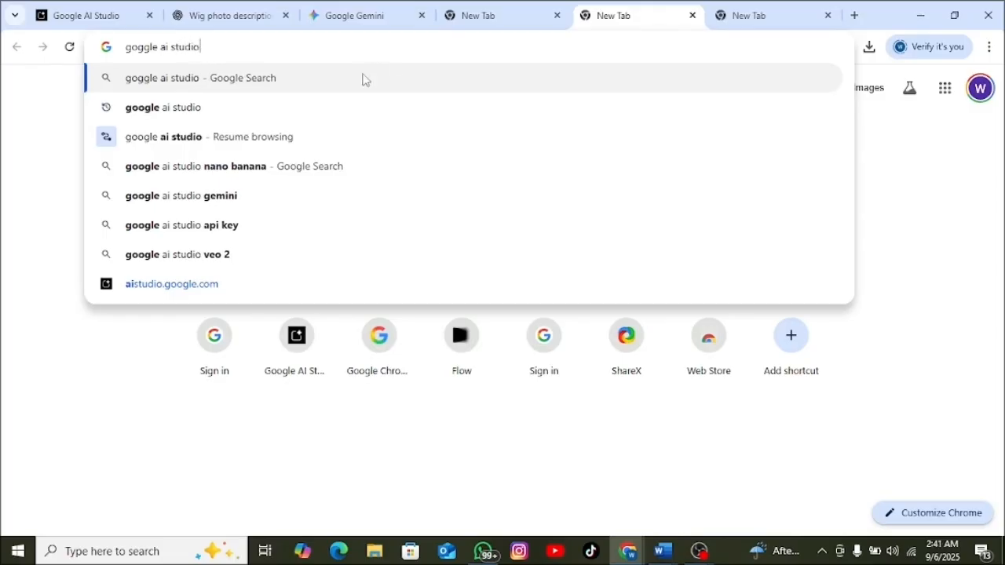
{"action": "key", "text": "Return"}
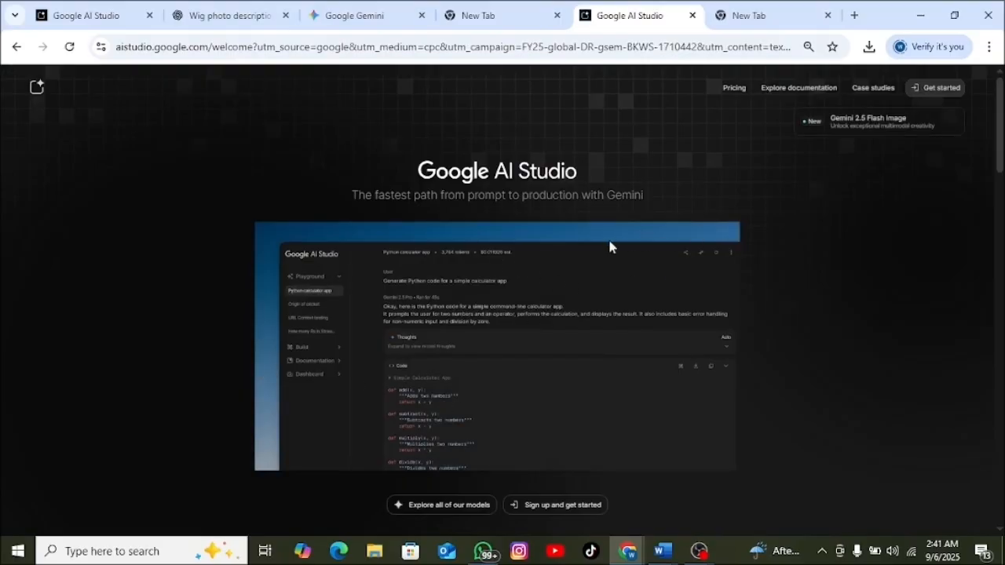
Enter the Google AI Studio chat, choose the Nano Banana example and run "Generate an image of a banana wearing a costume.".
{"action": "left_click", "coordinate": [936, 89]}
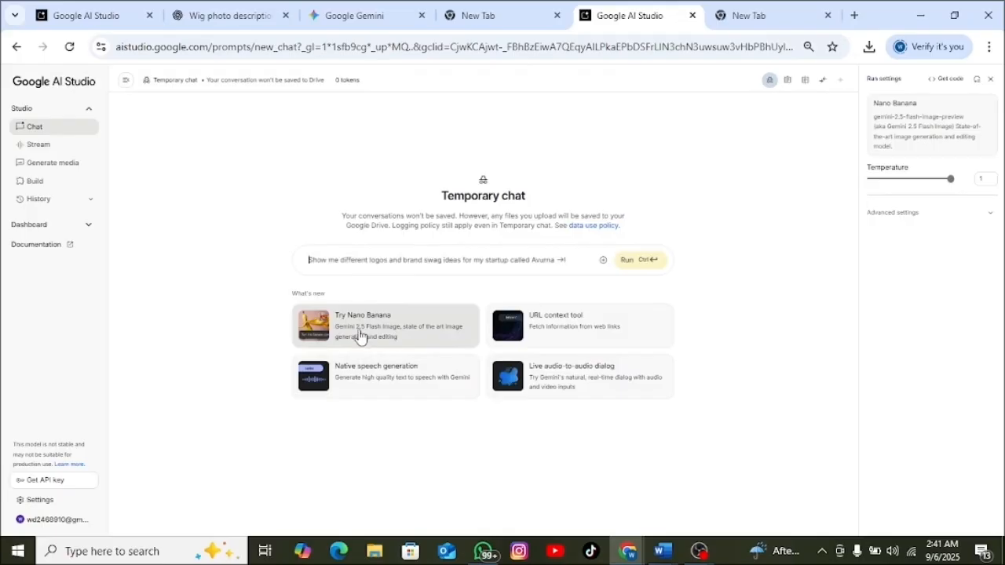
{"action": "left_click", "coordinate": [201, 396]}
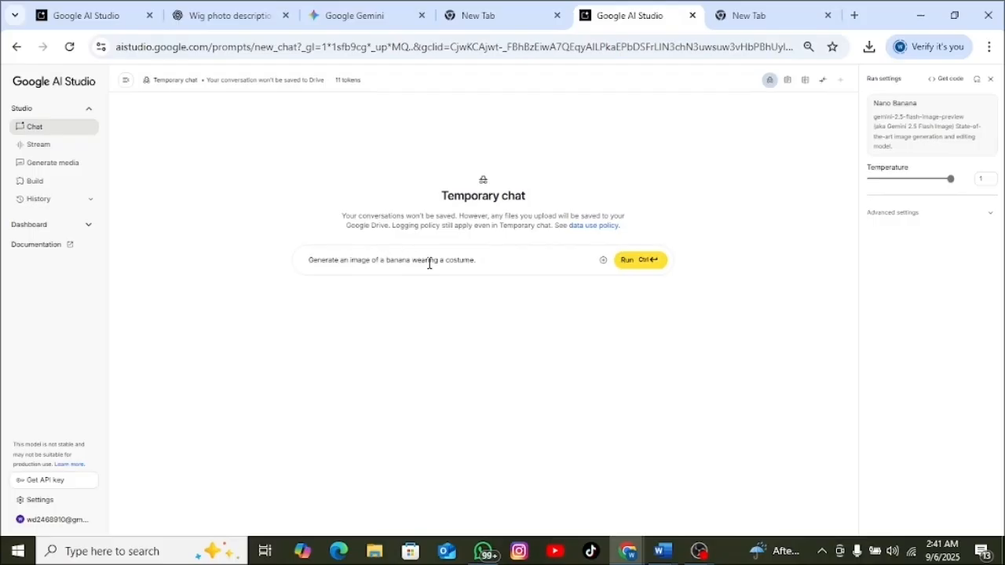
{"action": "left_click", "coordinate": [640, 260]}
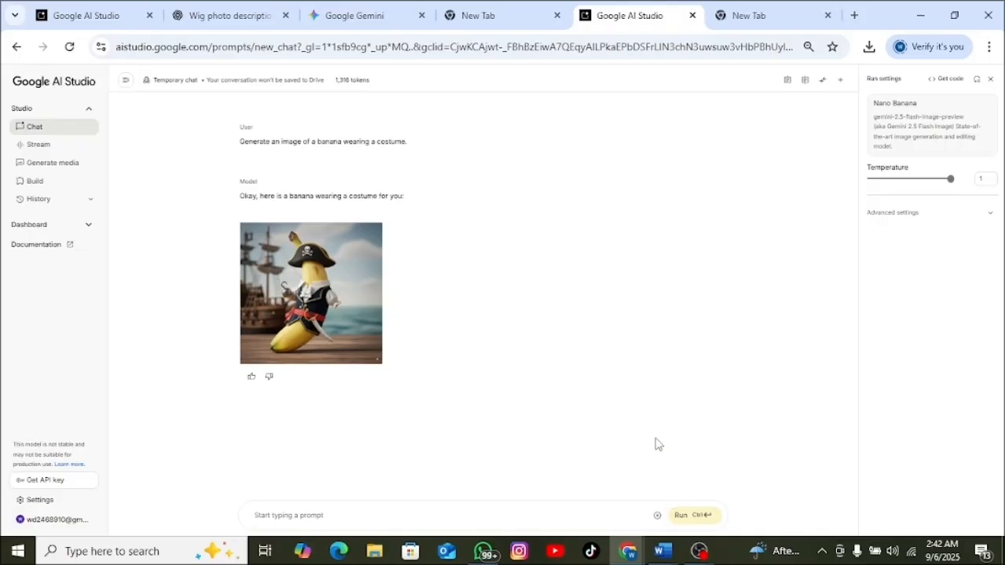
Upload the image file Vladimir_Putin_(2020-02-20) from Downloads to the prompt.
{"action": "left_click", "coordinate": [657, 515]}
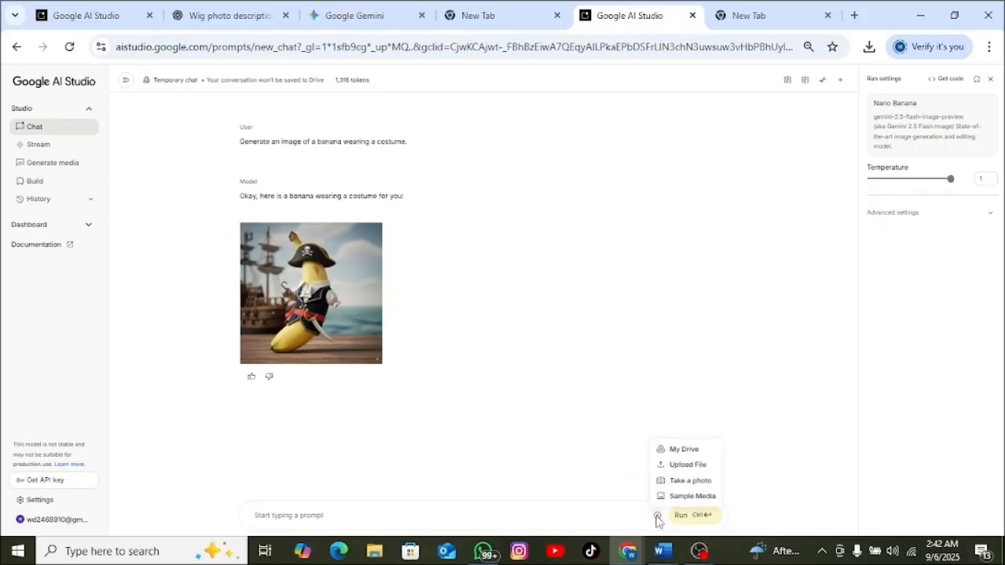
{"action": "left_click", "coordinate": [664, 466]}
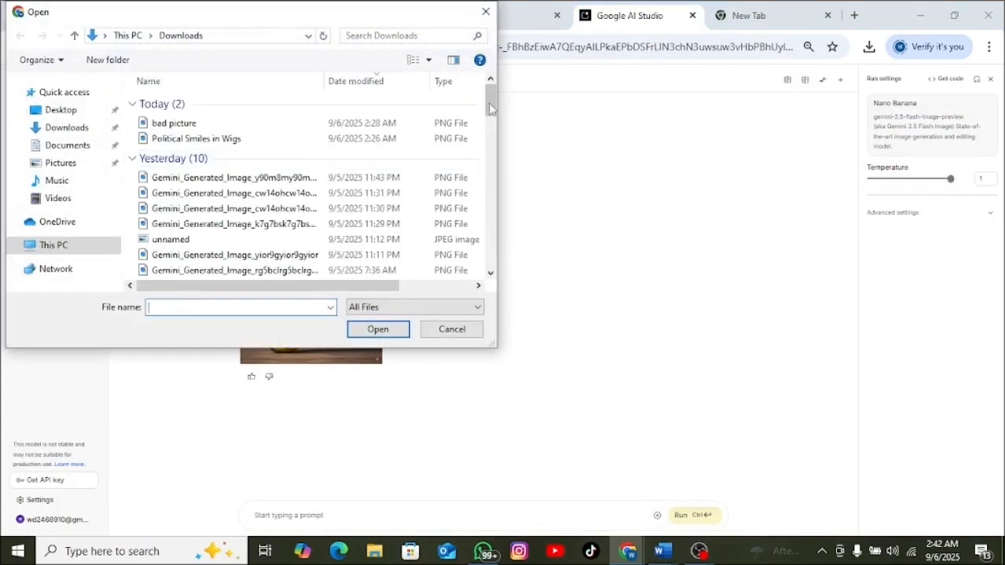
{"action": "left_click_drag", "start_coordinate": [488, 102], "coordinate": [487, 162]}
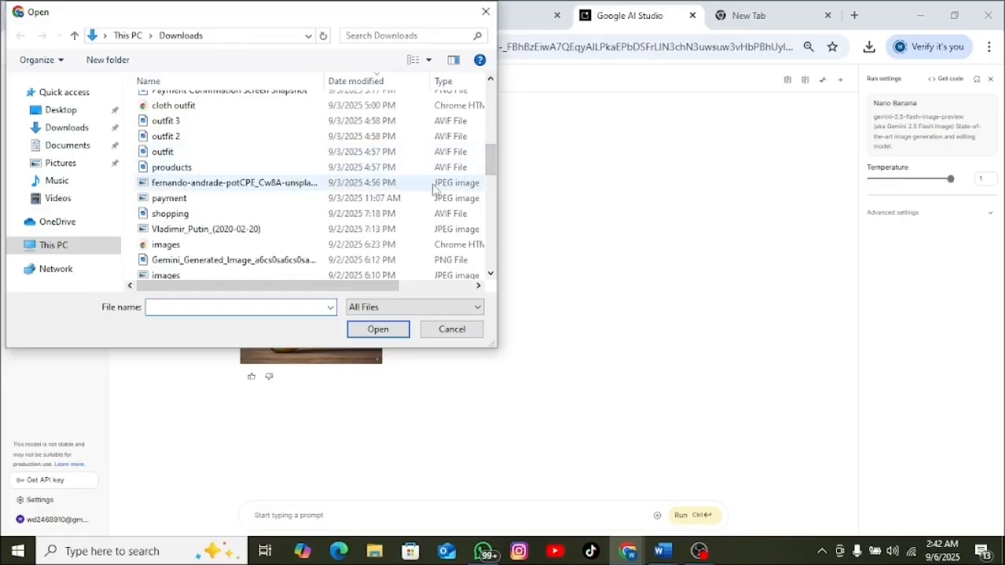
{"action": "left_click", "coordinate": [366, 230]}
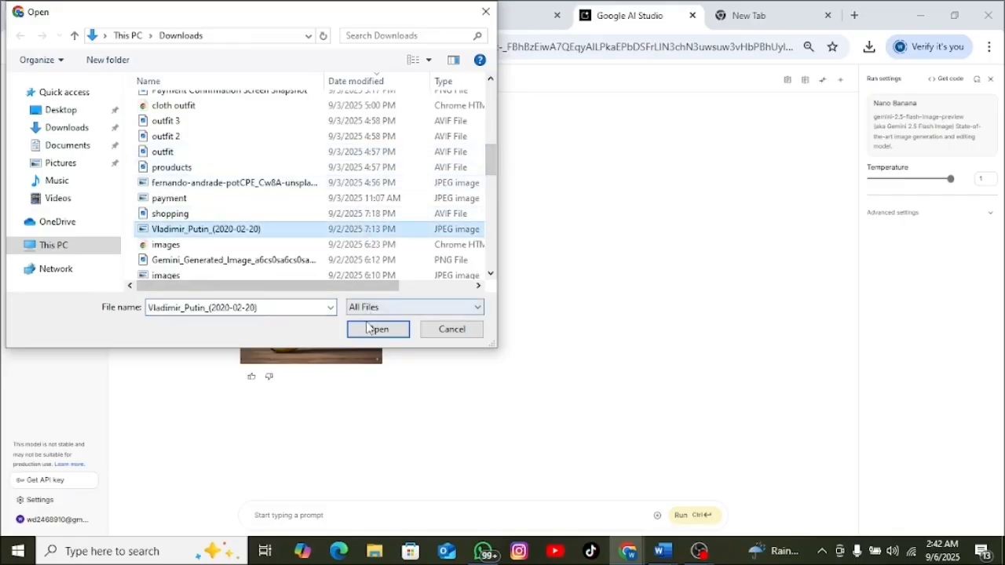
{"action": "left_click", "coordinate": [377, 329]}
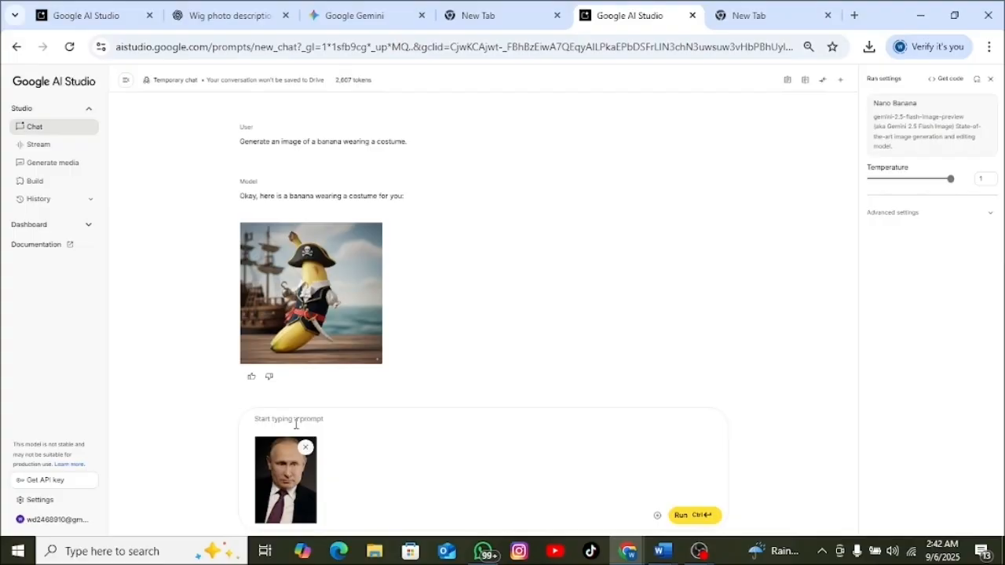
Run a prompt for a Time magazine person-of-the-year studio portrait cover in a suit, with the text "Putin Called out the man that changes everything".
{"action": "type", "text": "Create a time magazine cover with me as the person of the year i should be wearing a suit and look as if it was taken in a studio portrait photoshoot additional text that's says wisdom daniel Called out the man that changes everything"}
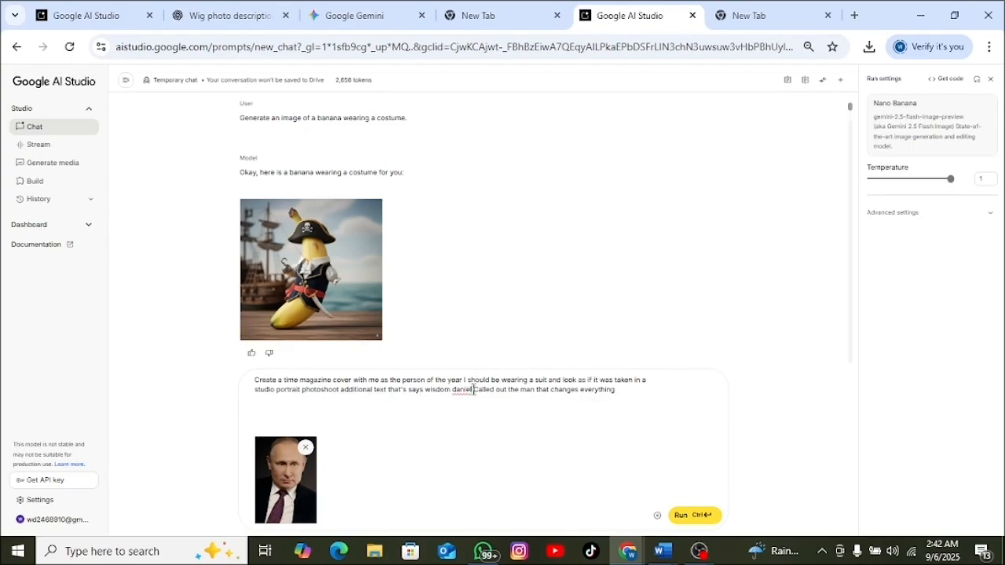
{"action": "key", "text": "BackSpace"}
{"action": "key", "text": "BackSpace"}
{"action": "key", "text": "BackSpace"}
{"action": "key", "text": "BackSpace"}
{"action": "key", "text": "BackSpace"}
{"action": "key", "text": "BackSpace"}
{"action": "key", "text": "BackSpace"}
{"action": "key", "text": "BackSpace"}
{"action": "key", "text": "BackSpace"}
{"action": "key", "text": "BackSpace"}
{"action": "key", "text": "BackSpace"}
{"action": "key", "text": "BackSpace"}
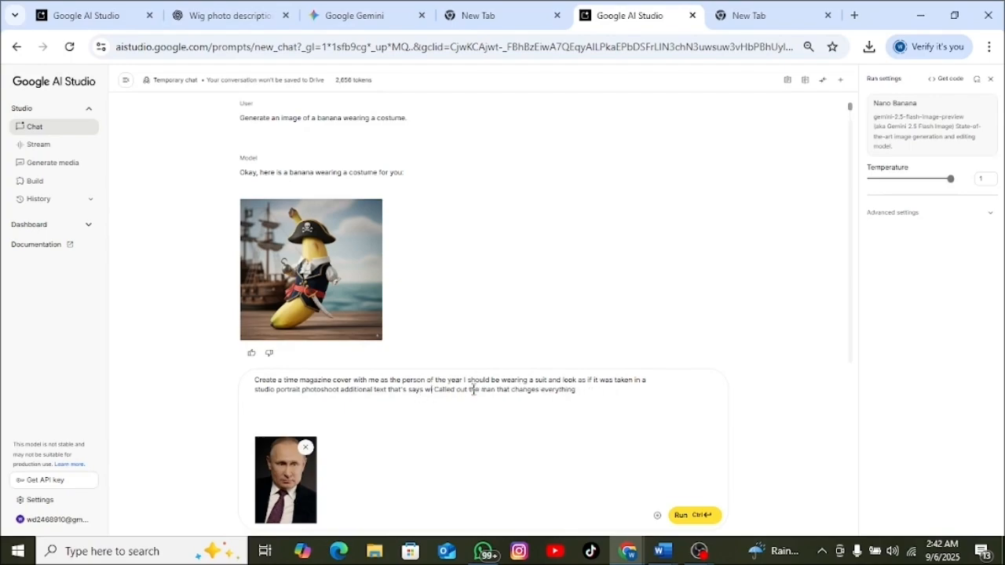
{"action": "key", "text": "BackSpace"}
{"action": "type", "text": "pu"}
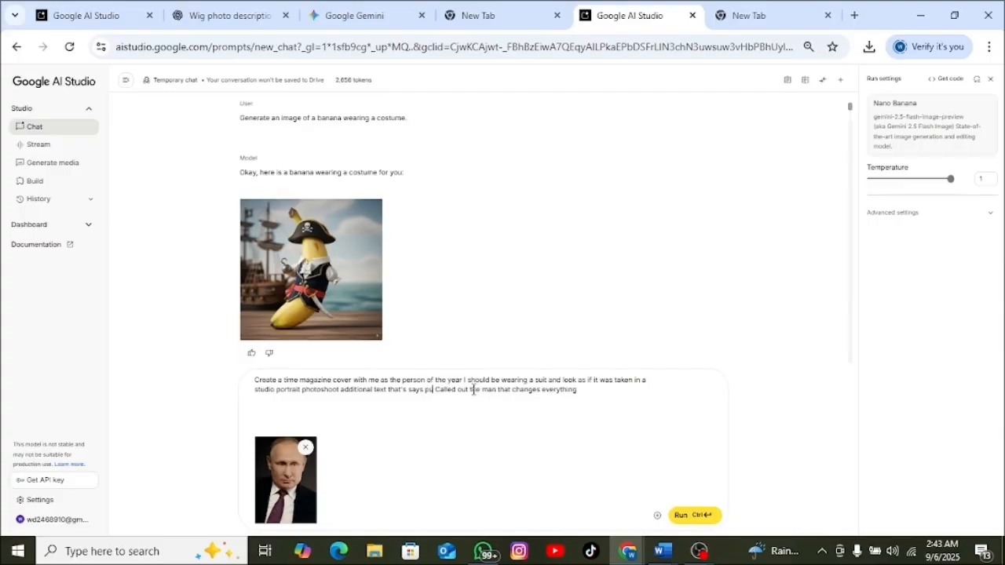
{"action": "type", "text": "tin"}
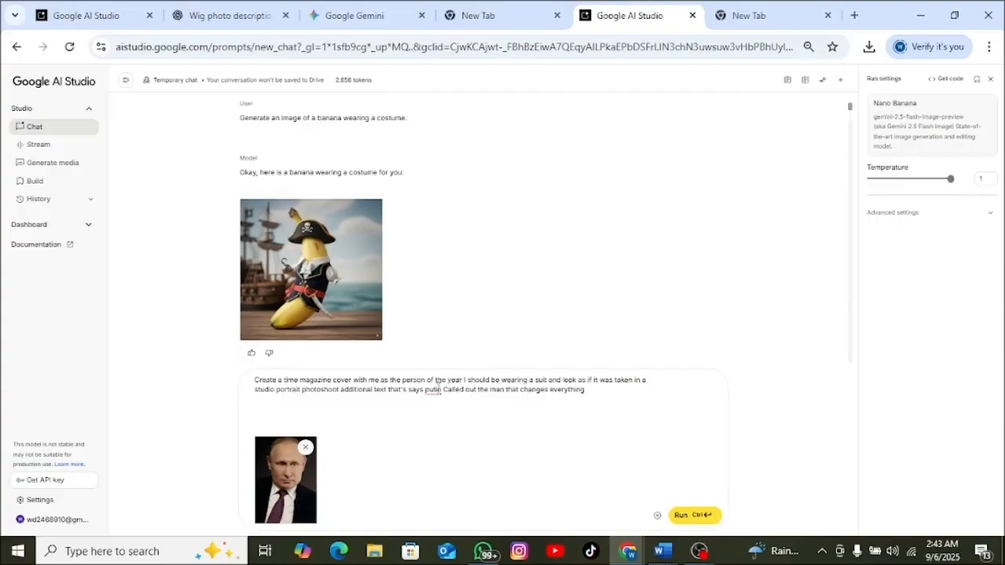
{"action": "right_click", "coordinate": [437, 388]}
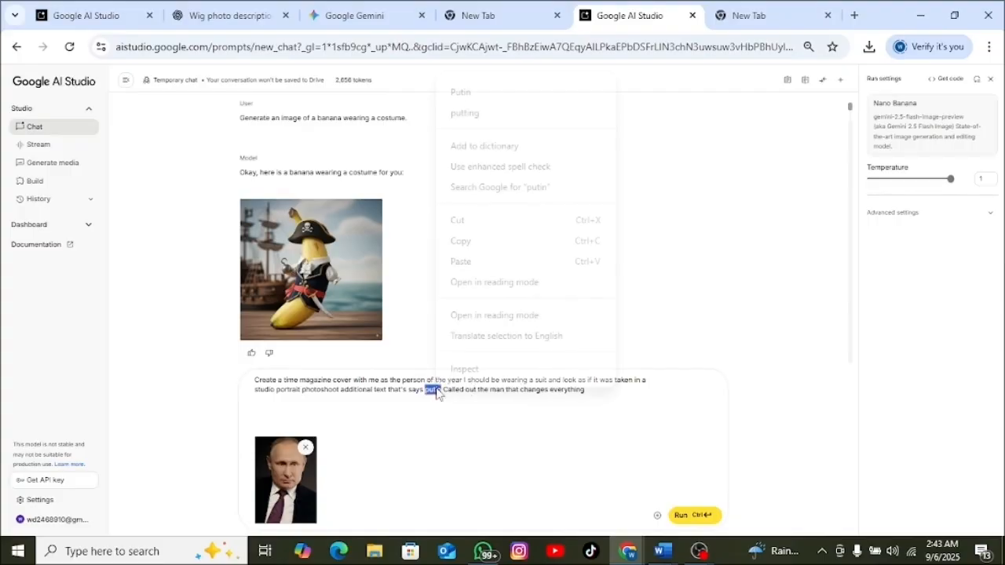
{"action": "left_click", "coordinate": [462, 93]}
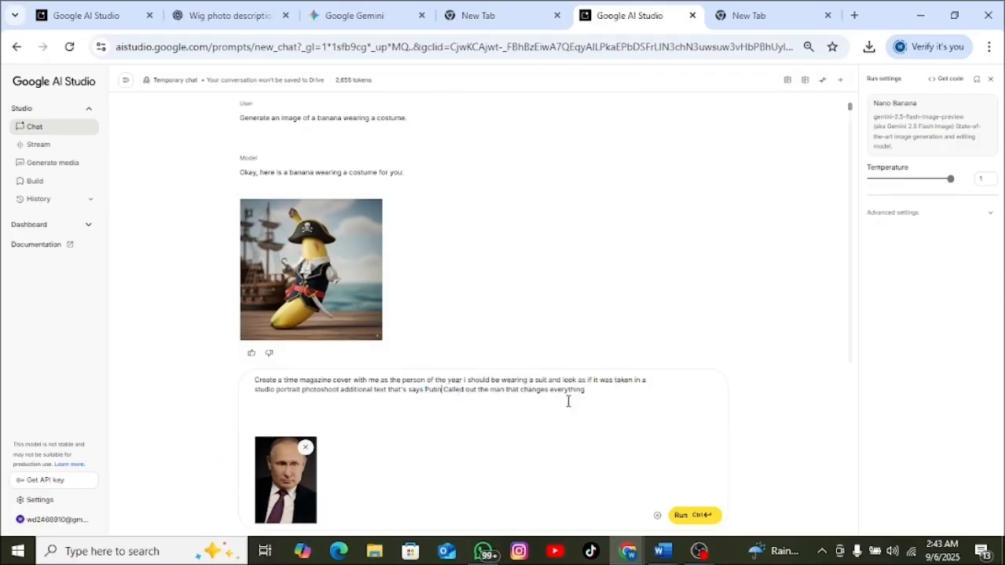
{"action": "left_click", "coordinate": [703, 520]}
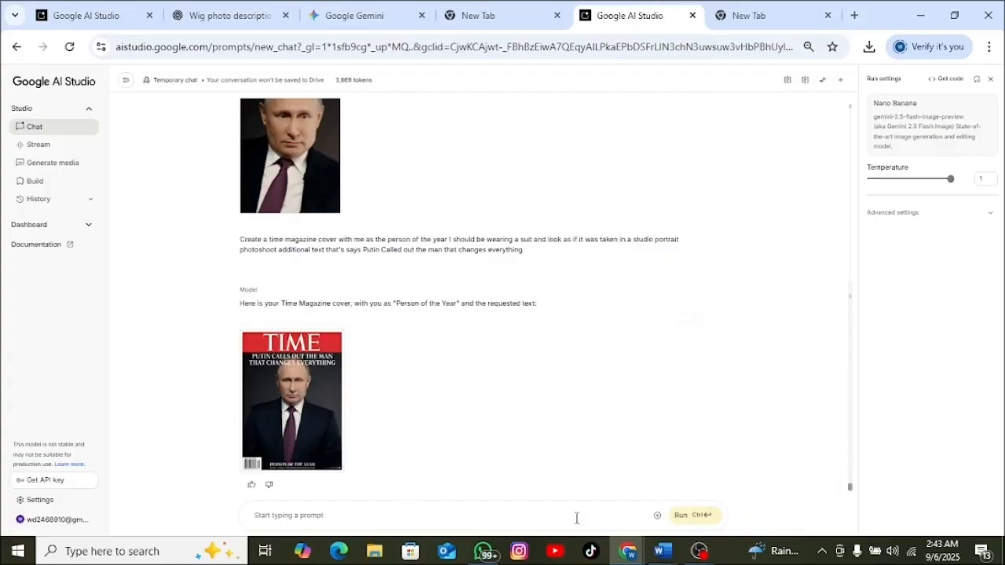
Enlarge the generated TIME magazine cover, examine it and close the preview.
{"action": "left_click", "coordinate": [327, 422]}
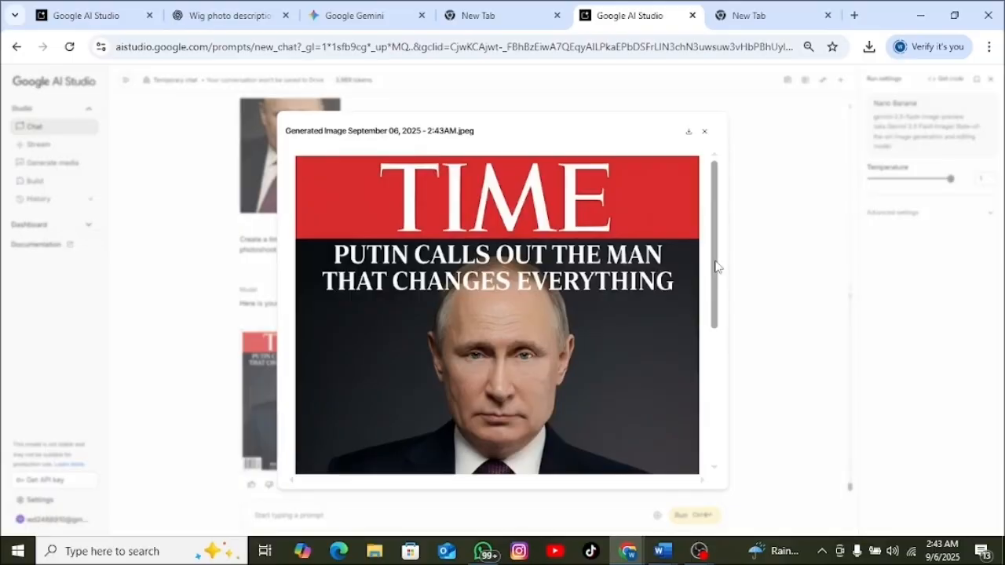
{"action": "left_click_drag", "start_coordinate": [716, 267], "coordinate": [696, 204]}
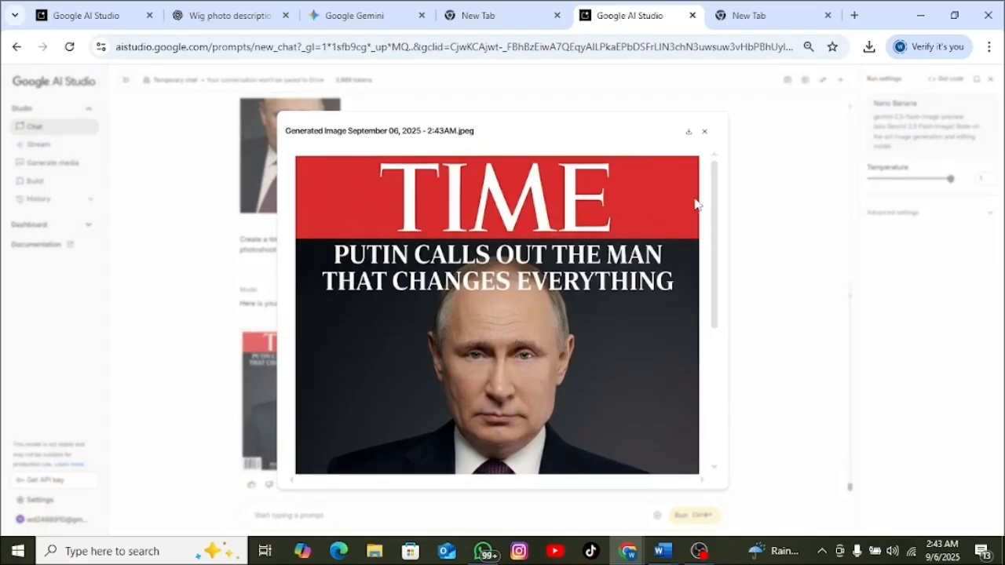
{"action": "left_click", "coordinate": [705, 131]}
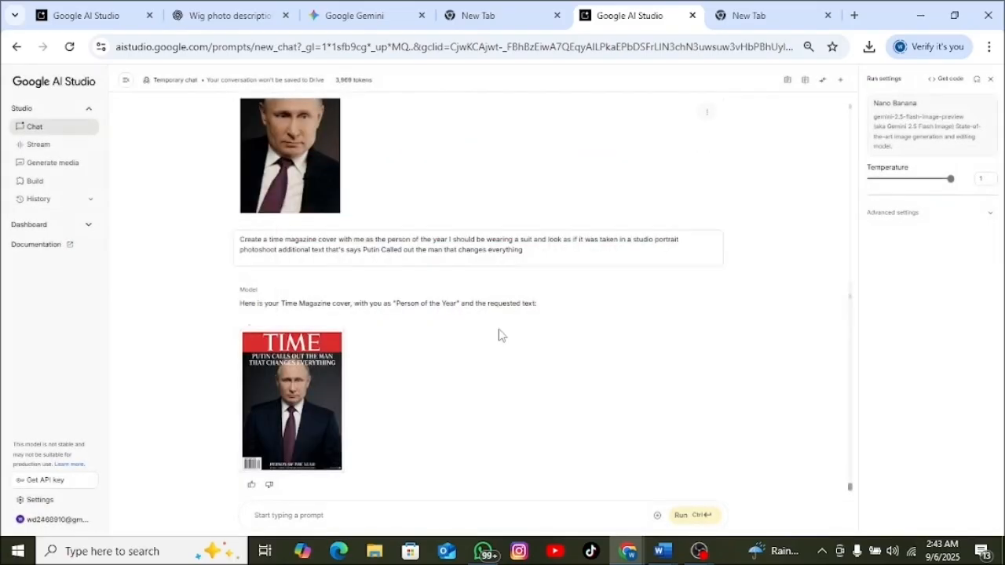
Upload the photo "WhatsApp Image 2025-09-02 at 17.31.55" from Downloads to the next prompt.
{"action": "left_click", "coordinate": [660, 518]}
{"action": "left_click", "coordinate": [662, 466]}
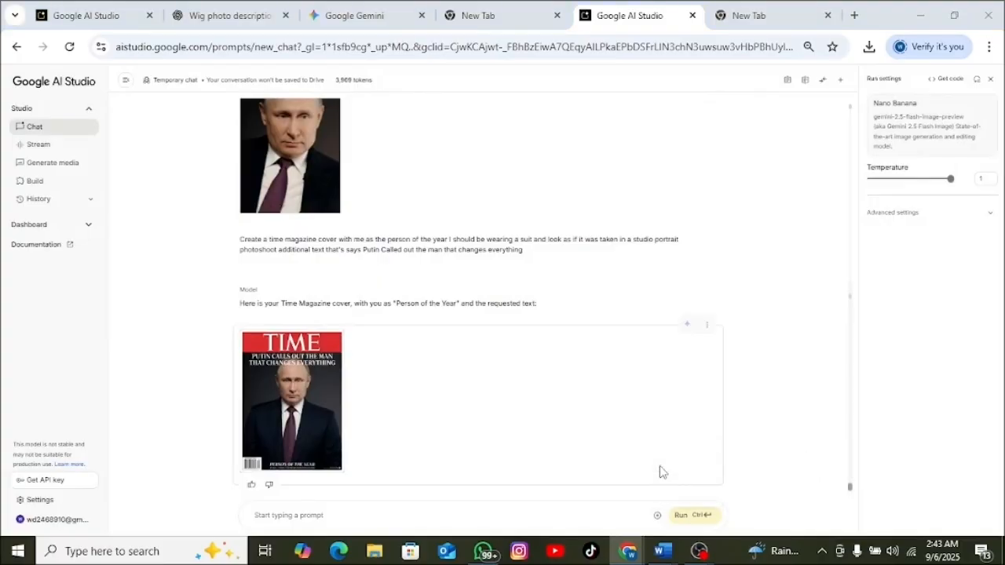
{"action": "scroll", "coordinate": [281, 157], "scroll_direction": "down", "scroll_amount": 5}
{"action": "left_click", "coordinate": [366, 220]}
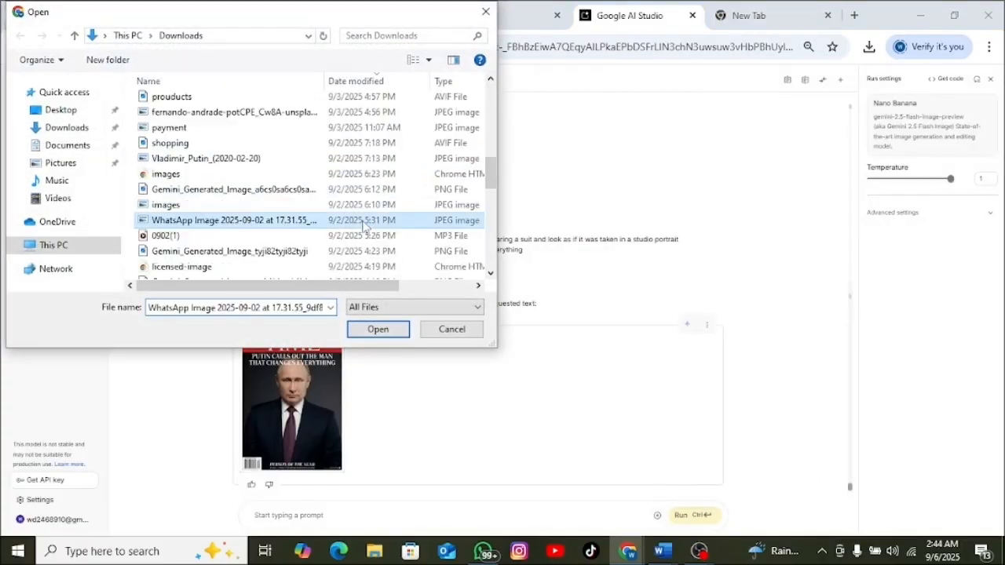
{"action": "left_click", "coordinate": [378, 330]}
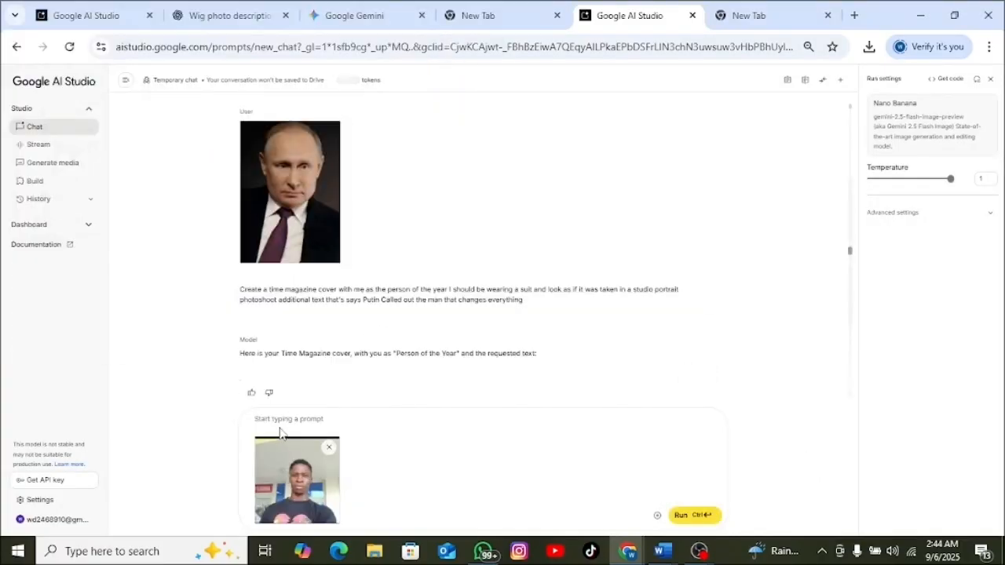
Enter the prompt "make me dress in a black suite" for the uploaded photo and run it.
{"action": "left_click", "coordinate": [279, 422]}
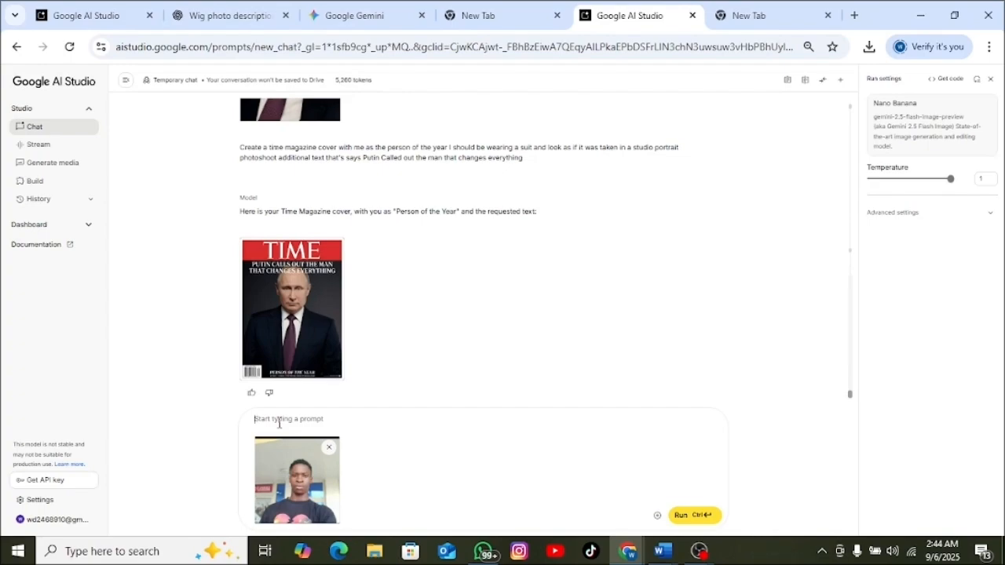
{"action": "type", "text": "ake me dress in a black suite"}
{"action": "key", "text": "Return"}
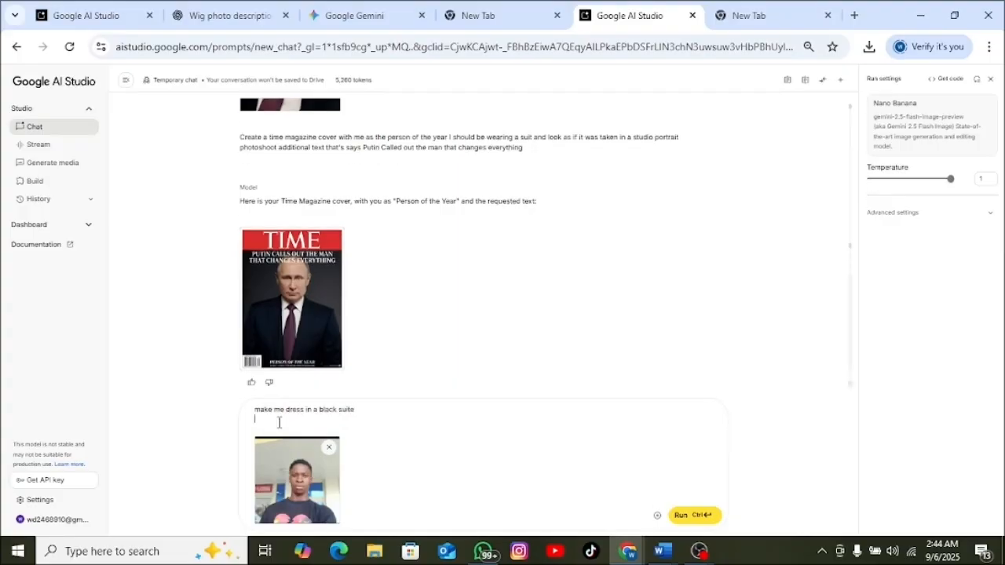
{"action": "left_click", "coordinate": [696, 515]}
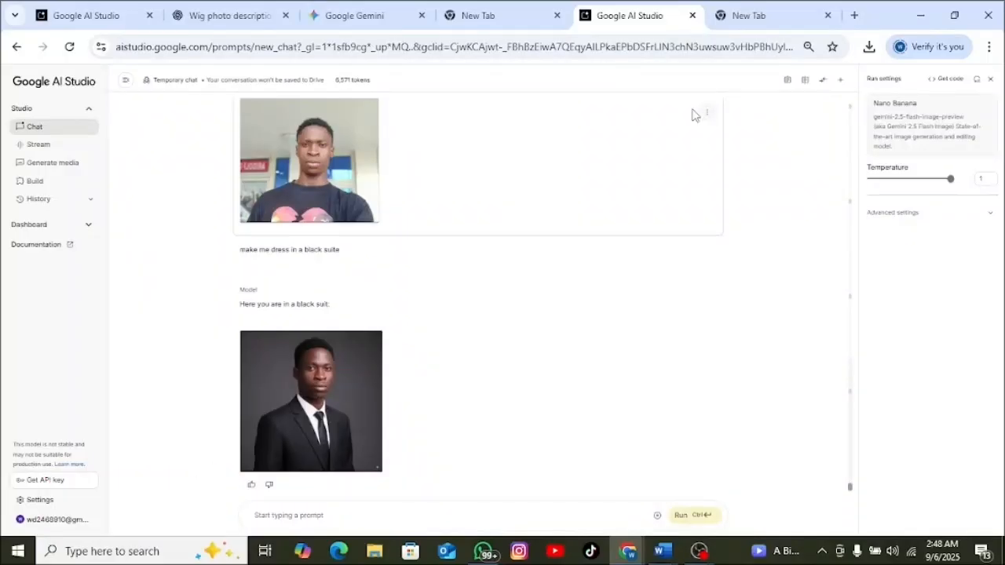
Search the web for "google gemini ai" in a new browser tab and open the Google Gemini site.
{"action": "left_click", "coordinate": [853, 20]}
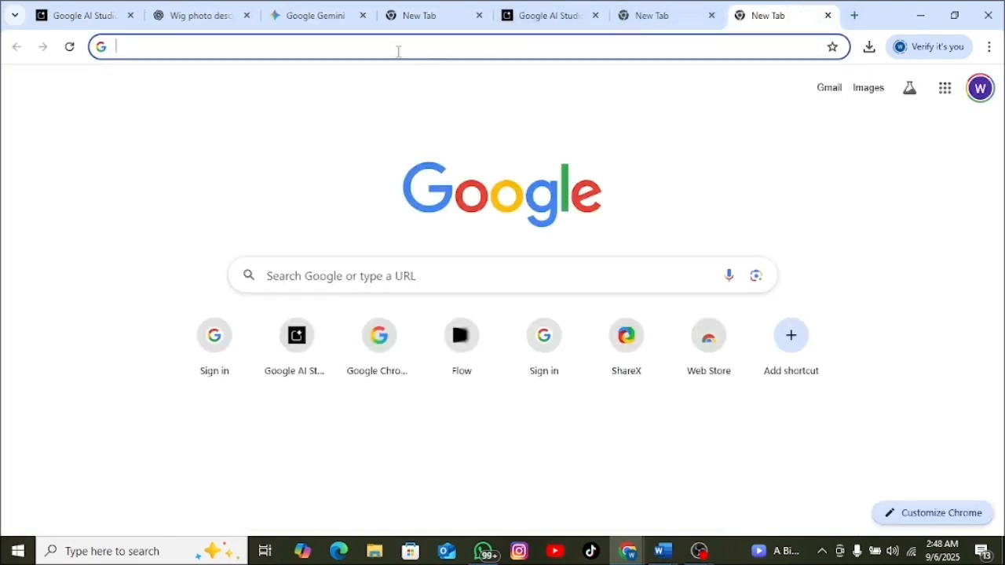
{"action": "type", "text": "goggl"}
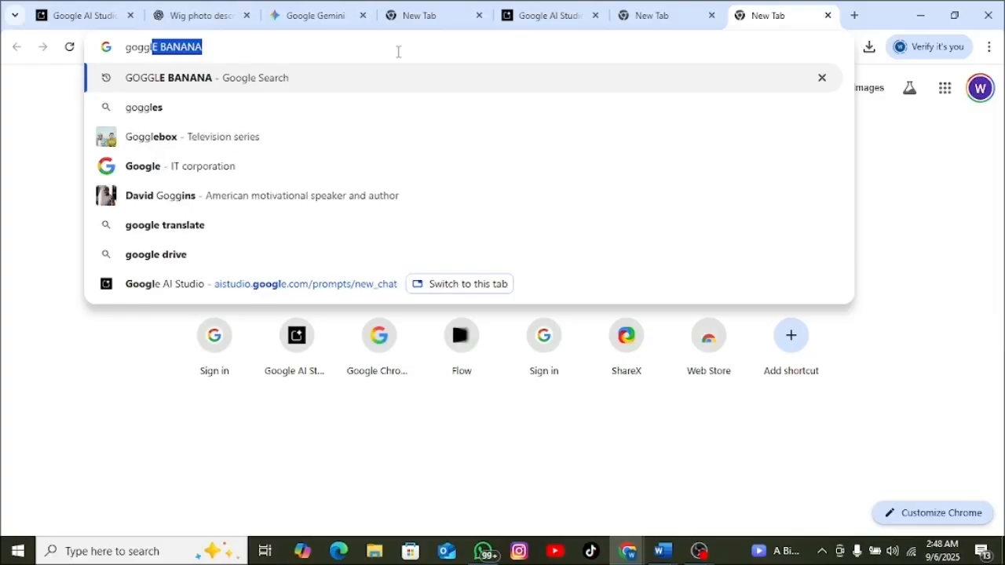
{"action": "type", "text": "e gimin"}
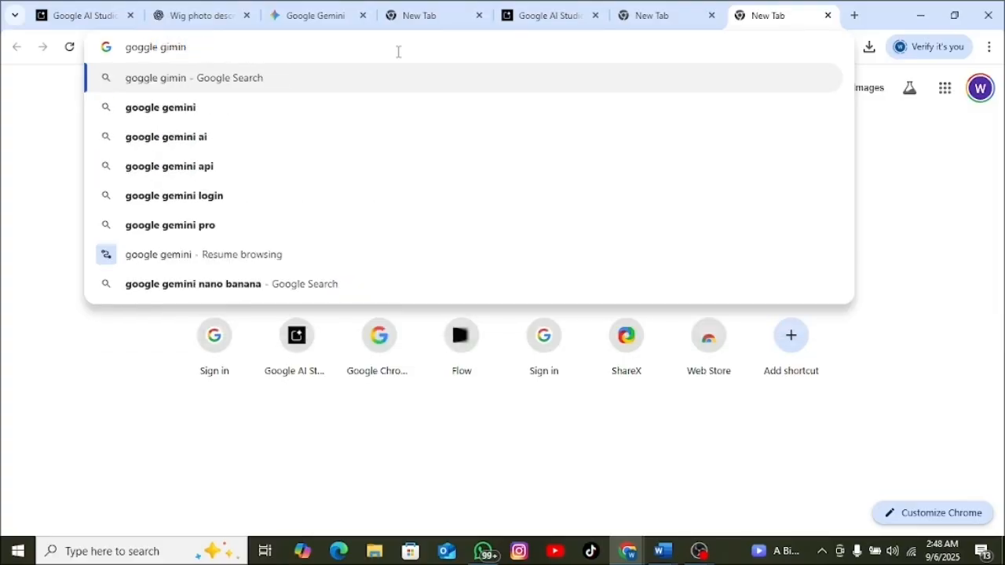
{"action": "key", "text": "Down"}
{"action": "key", "text": "Down"}
{"action": "key", "text": "Return"}
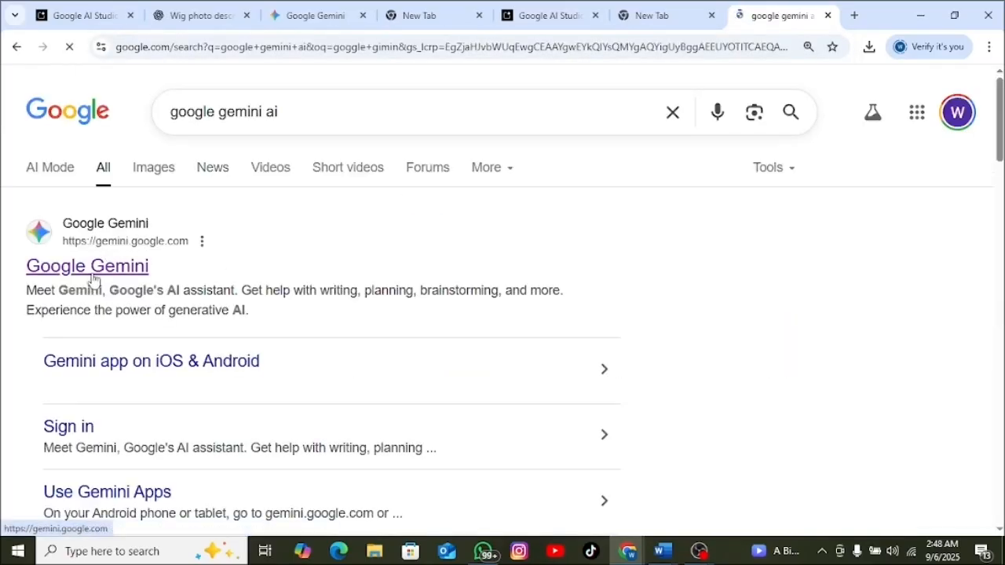
{"action": "left_click", "coordinate": [92, 271]}
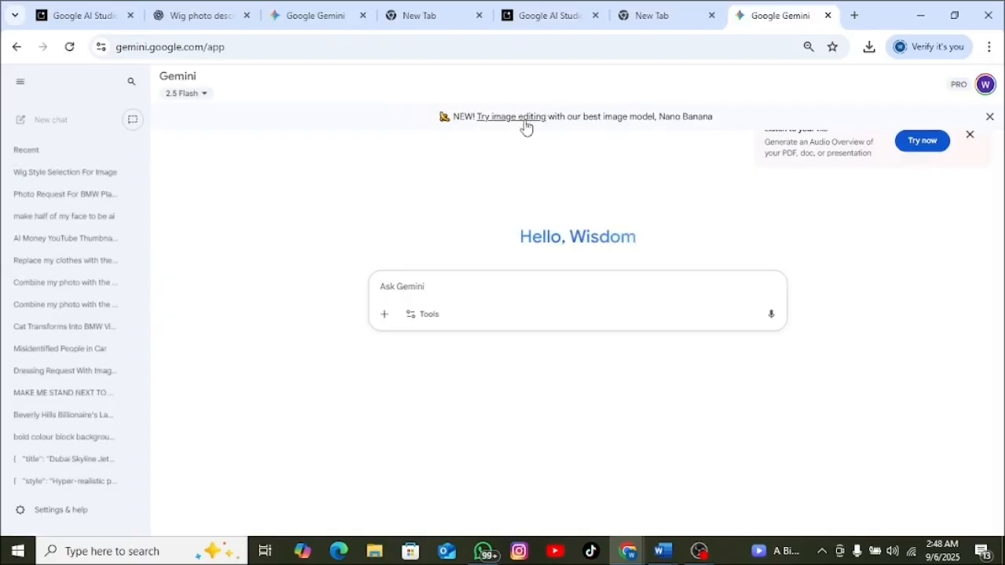
Turn on the Create images tool and attach the photo "WhatsApp Image 2025-09-02 at 17.31.55" from Downloads.
{"action": "left_click", "coordinate": [411, 319]}
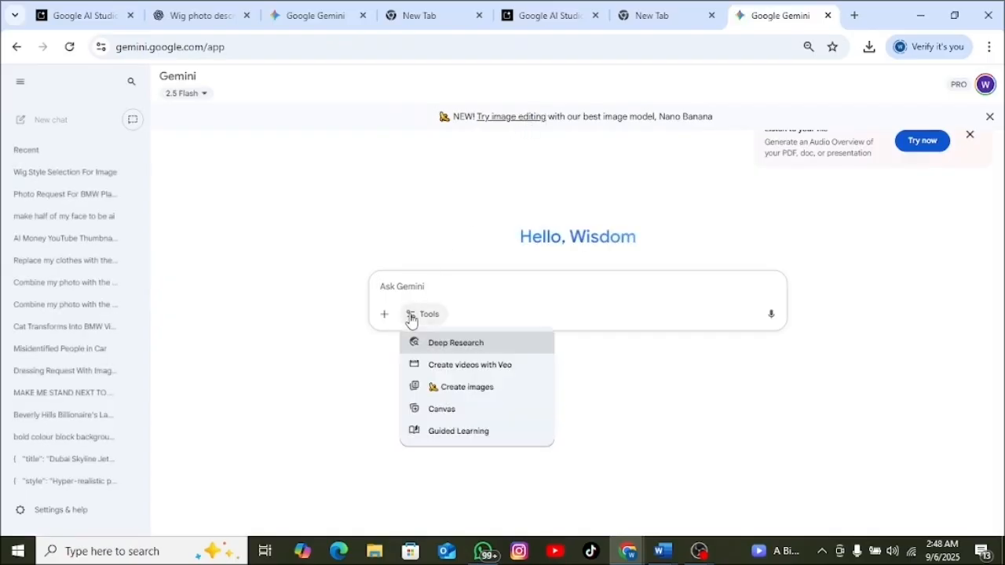
{"action": "left_click", "coordinate": [433, 390]}
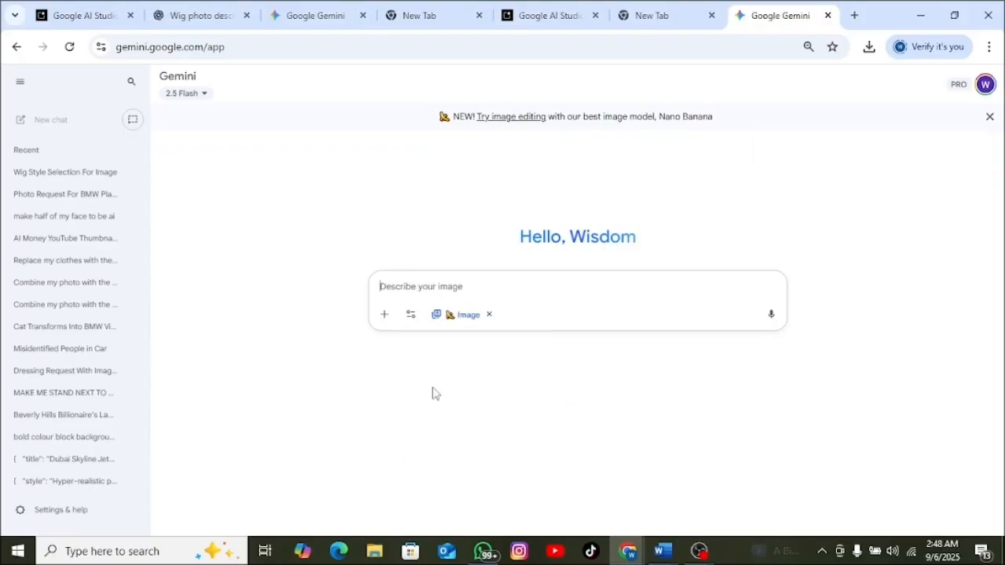
{"action": "left_click", "coordinate": [385, 315]}
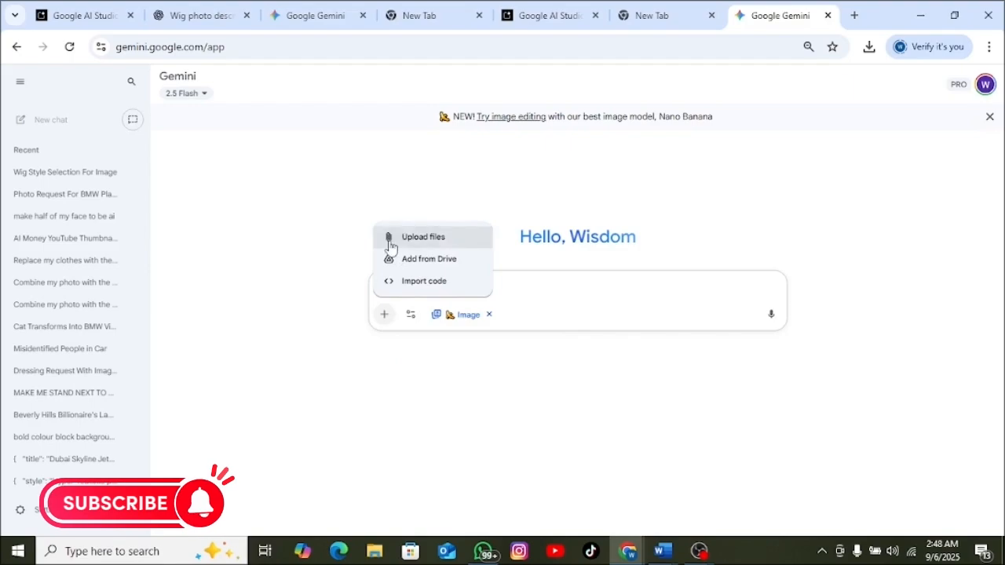
{"action": "left_click", "coordinate": [390, 246]}
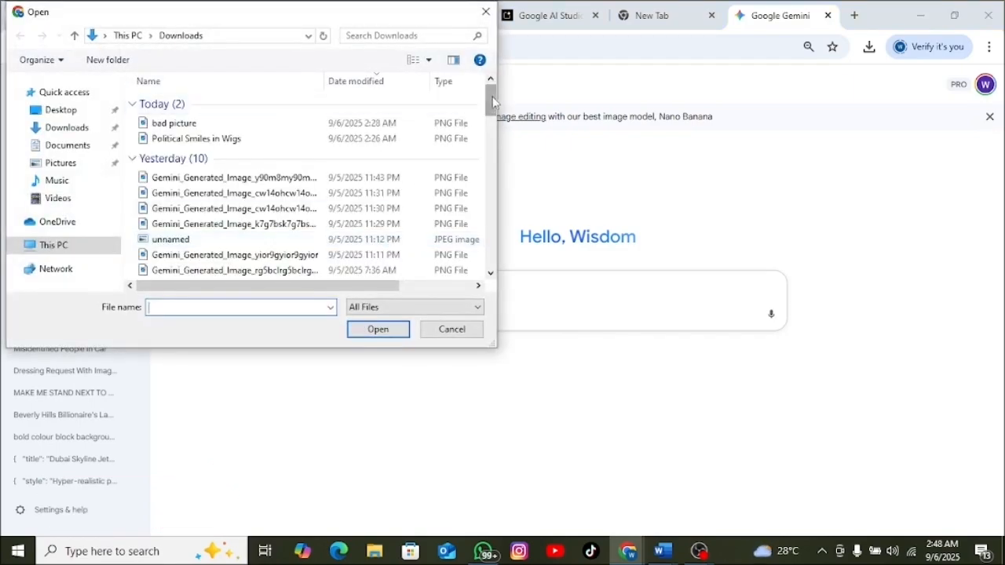
{"action": "left_click_drag", "start_coordinate": [493, 100], "coordinate": [490, 167]}
{"action": "left_click", "coordinate": [370, 233]}
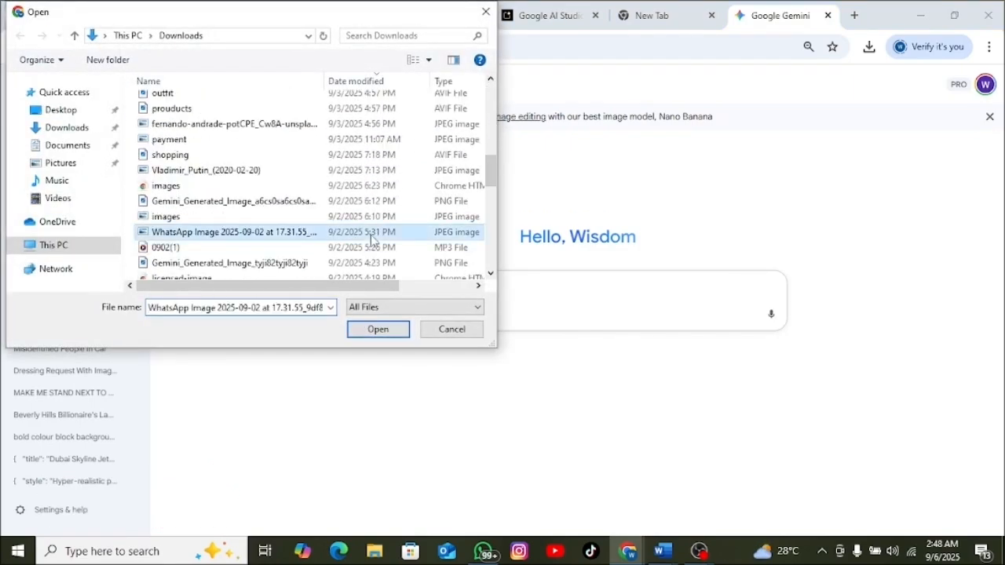
{"action": "left_click", "coordinate": [372, 336]}
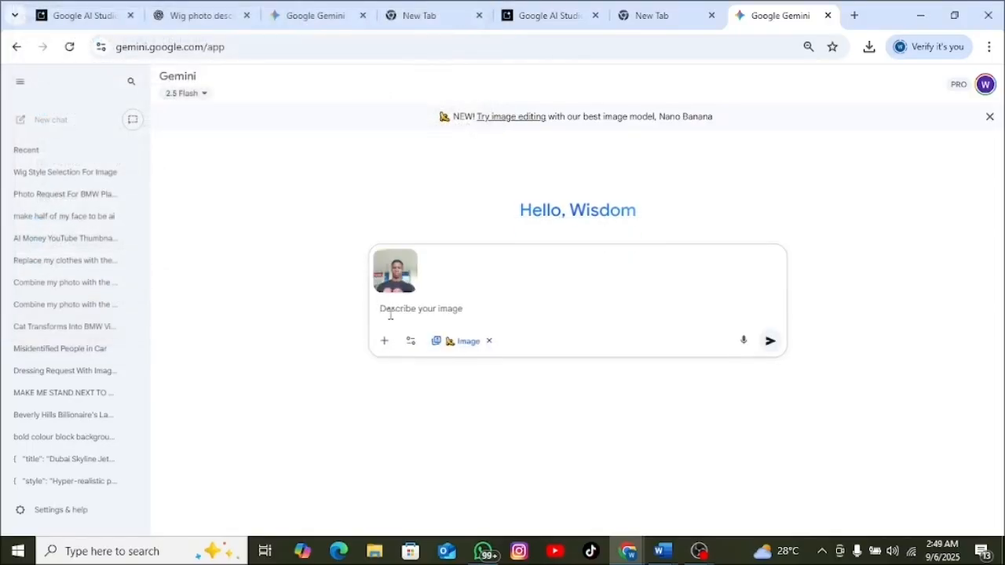
Enter the prompt "make me wear a wig with a tattoo on my face", correcting the spelling of tattoo, and submit it.
{"action": "type", "text": "make me wear a wig wi"}
{"action": "type", "text": "th a tatoo"}
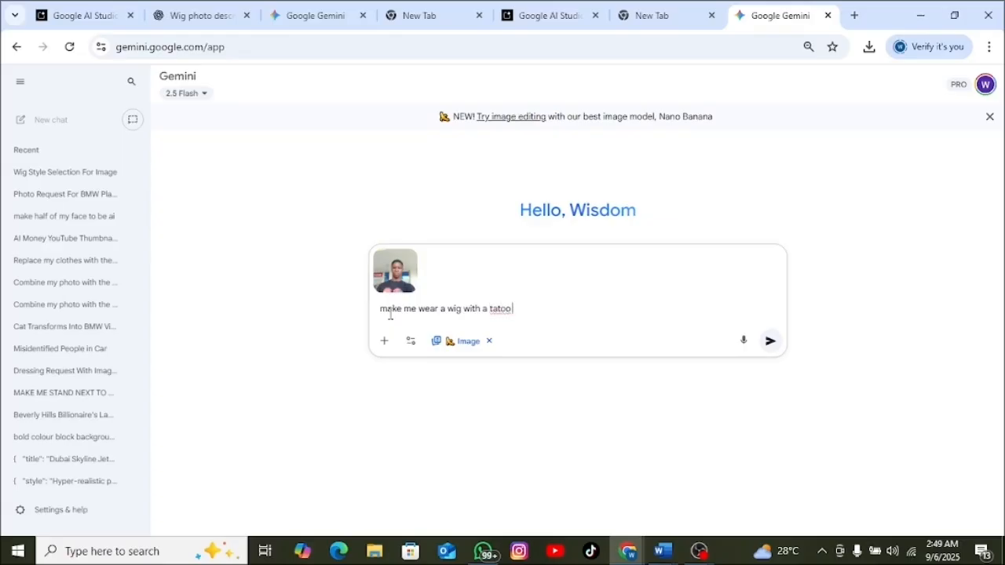
{"action": "type", "text": " on my face"}
{"action": "right_click", "coordinate": [494, 309]}
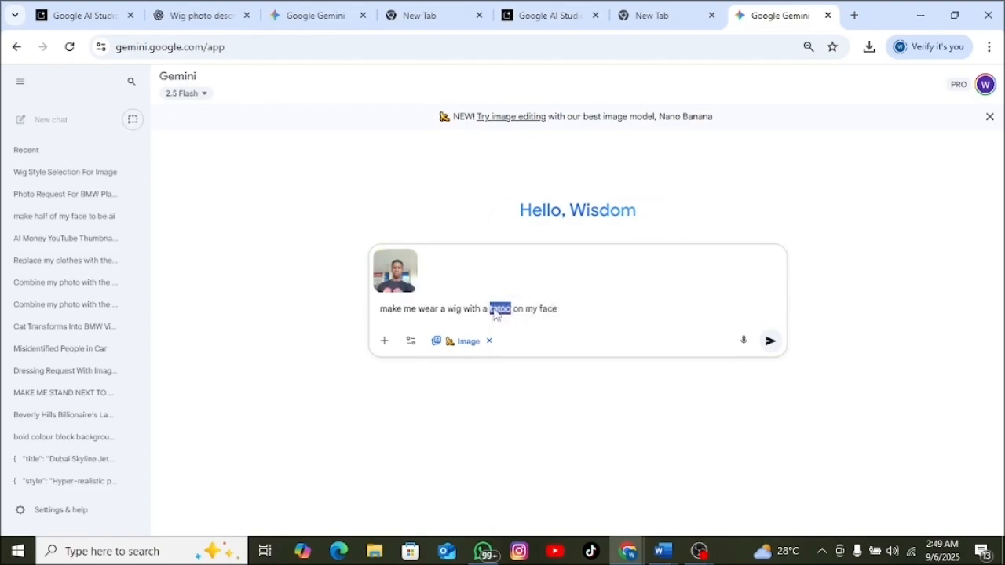
{"action": "left_click", "coordinate": [520, 223]}
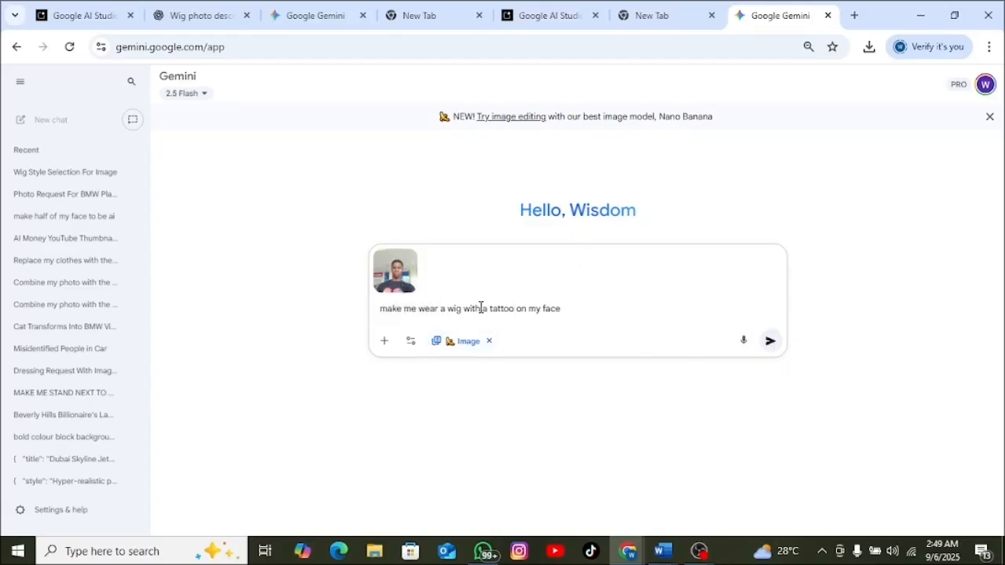
{"action": "left_click", "coordinate": [770, 340]}
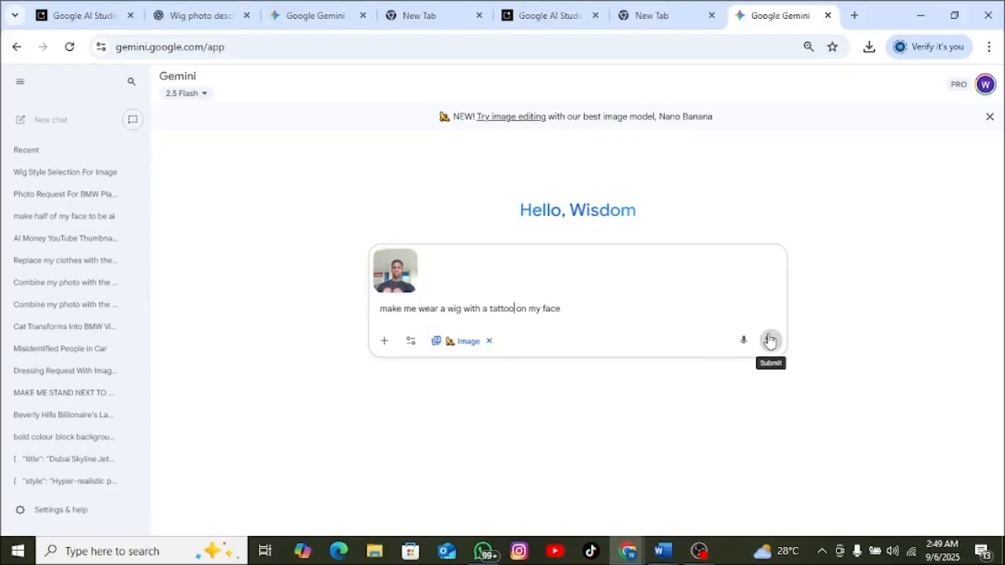